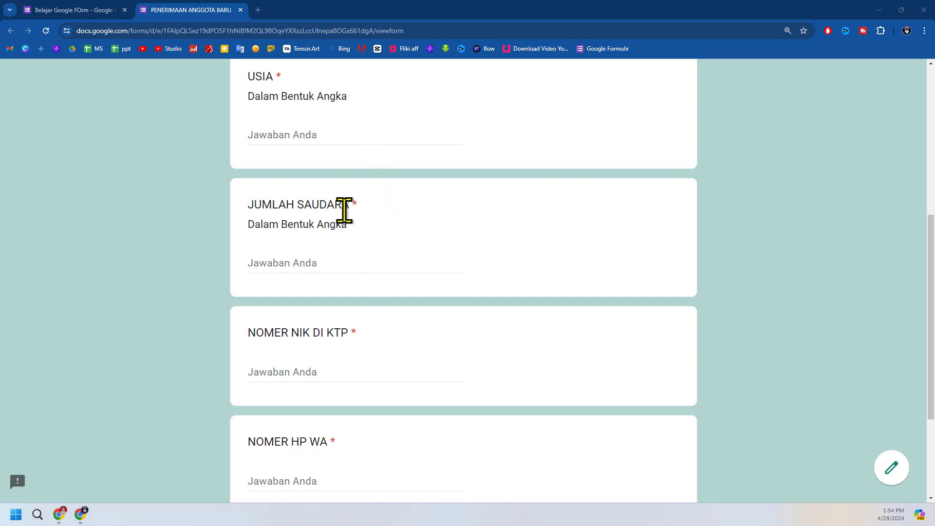
# Answer the USIA question with "35 tahun" and the JUMLAH SAUDARA question with "3 saudara"
pyautogui.scroll(1, 345, 210)
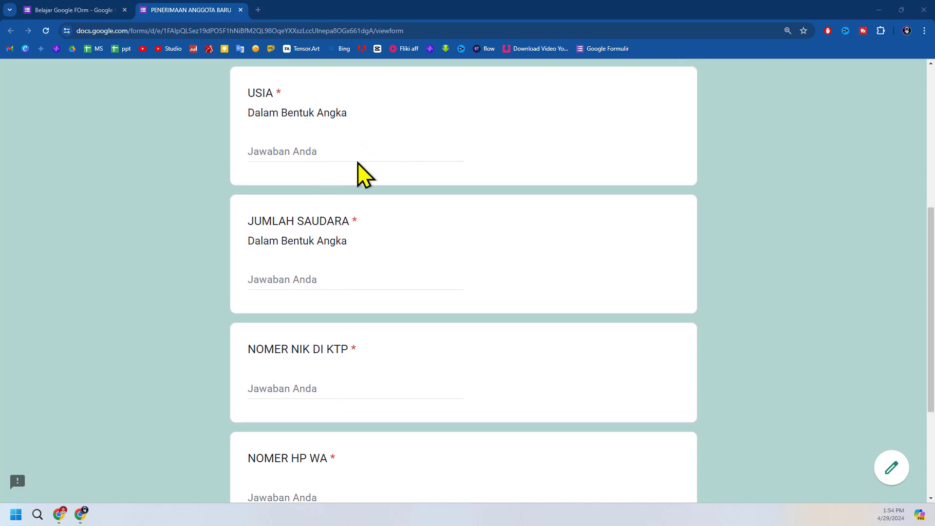
pyautogui.click(284, 154)
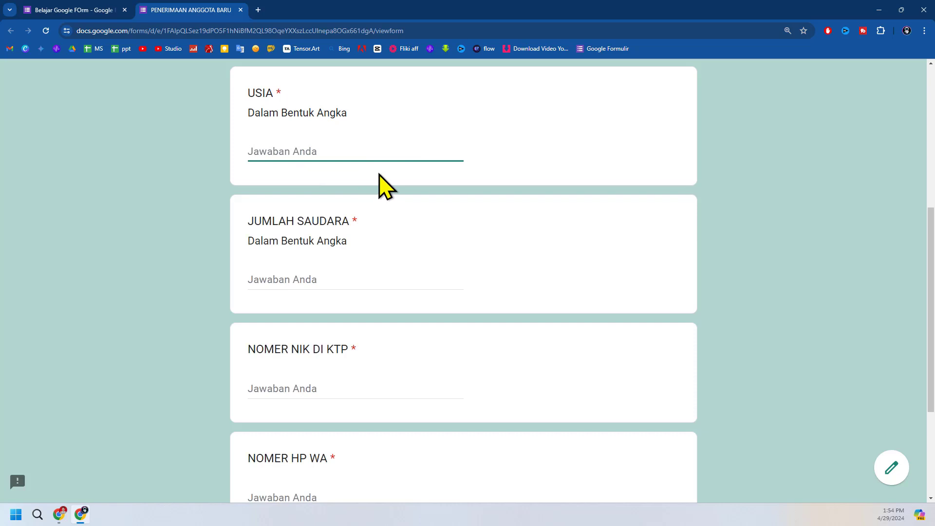
pyautogui.write('35 tahun')
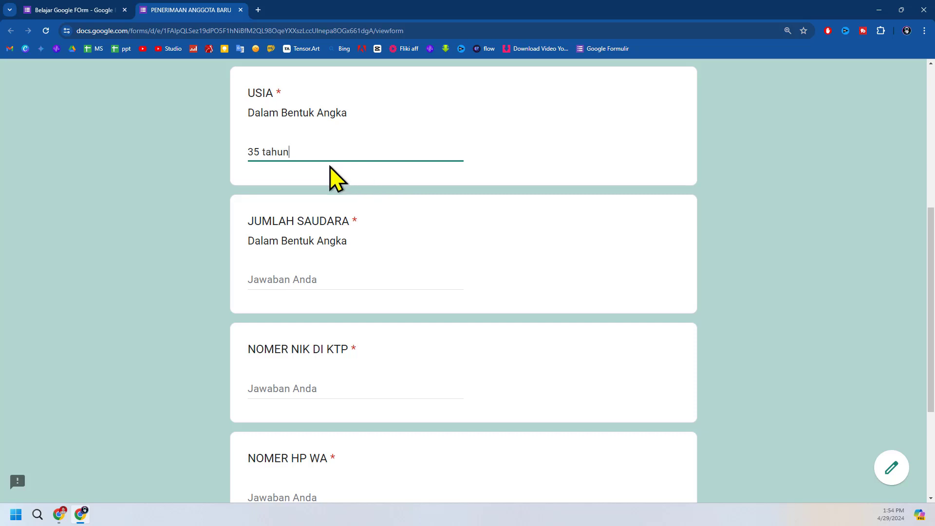
pyautogui.moveTo(260, 152)
pyautogui.mouseDown()
pyautogui.moveTo(246, 157)
pyautogui.moveTo(262, 152)
pyautogui.mouseUp()
pyautogui.click(341, 285)
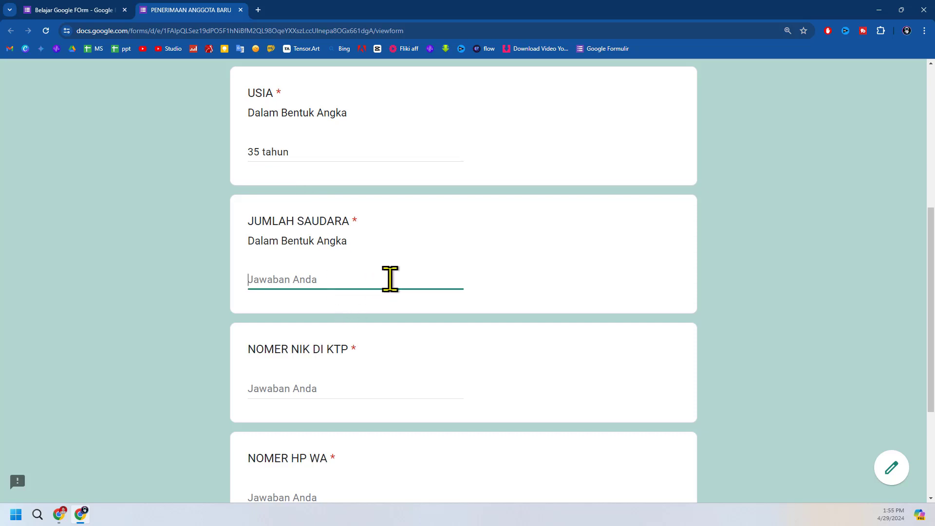
pyautogui.write('3 saudara')
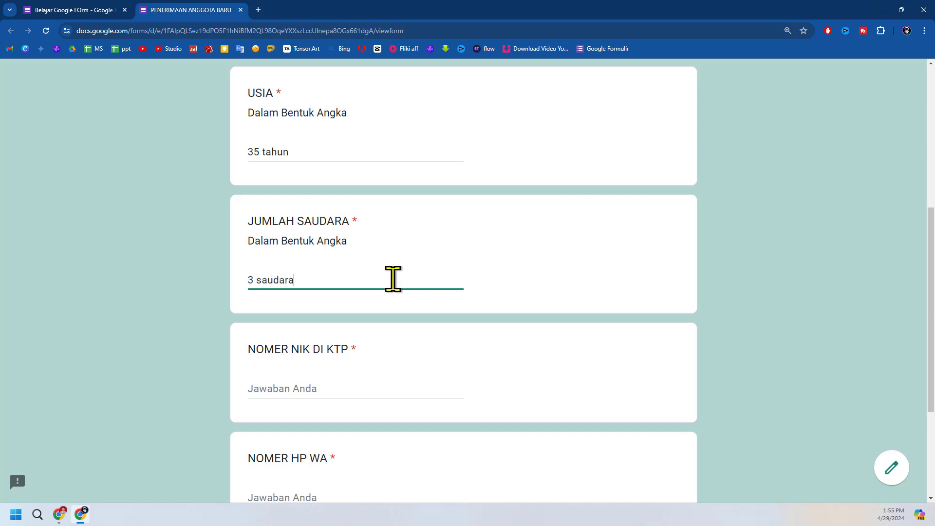
# Fill NOMER NIK DI KTP with a sample ID number followed by random letters, and NOMER HP WA with a sample phone number
pyautogui.scroll(-2, 392, 285)
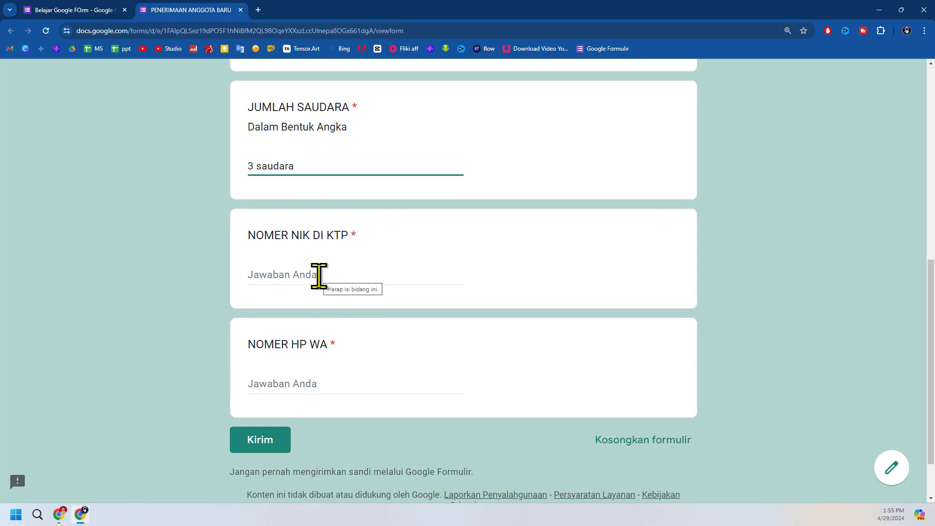
pyautogui.click(325, 275)
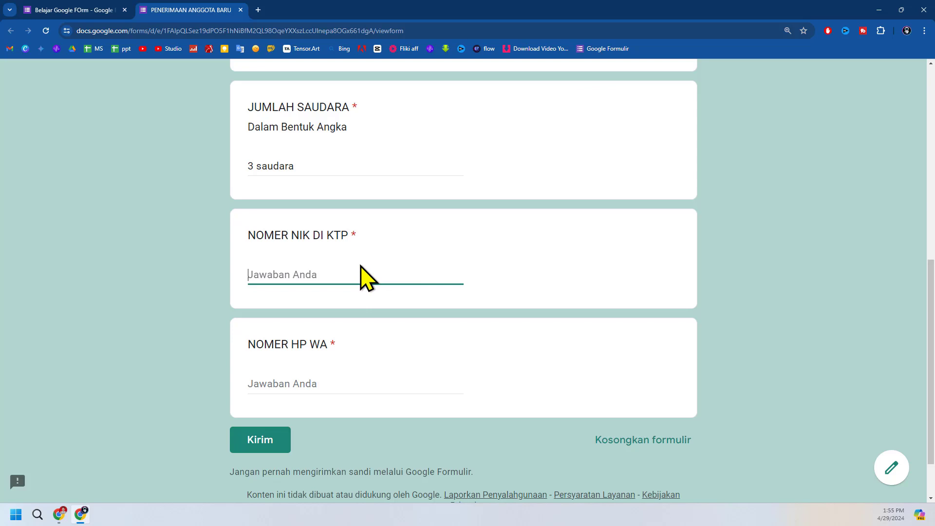
pyautogui.write('12345678')
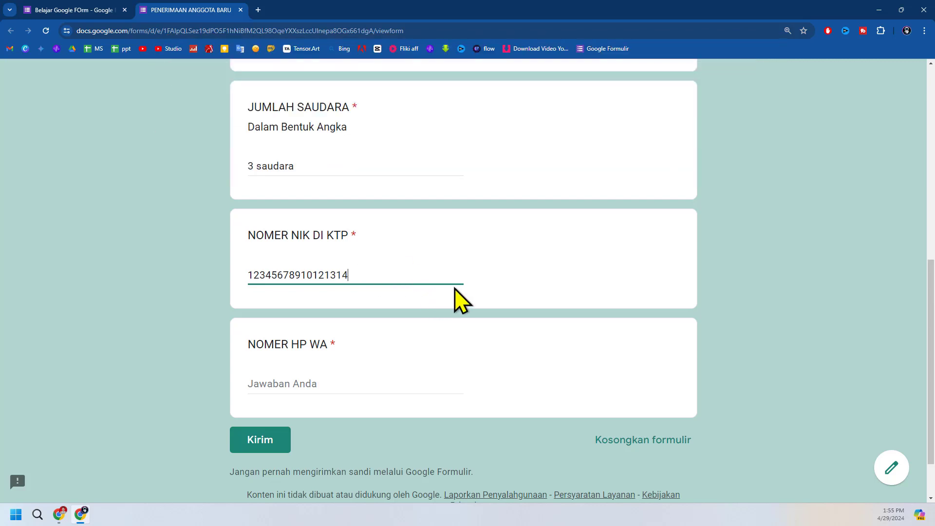
pyautogui.write('910121314ahsajsh')
pyautogui.click(351, 381)
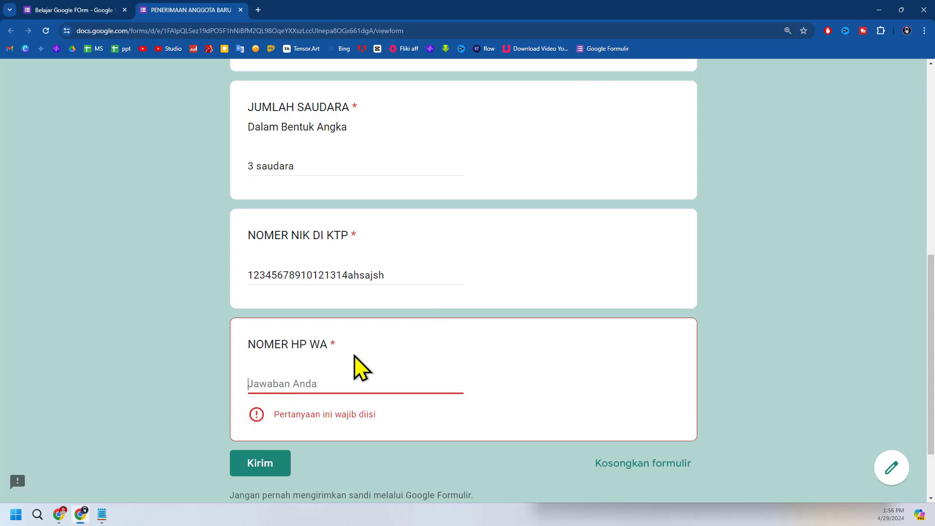
pyautogui.click(411, 382)
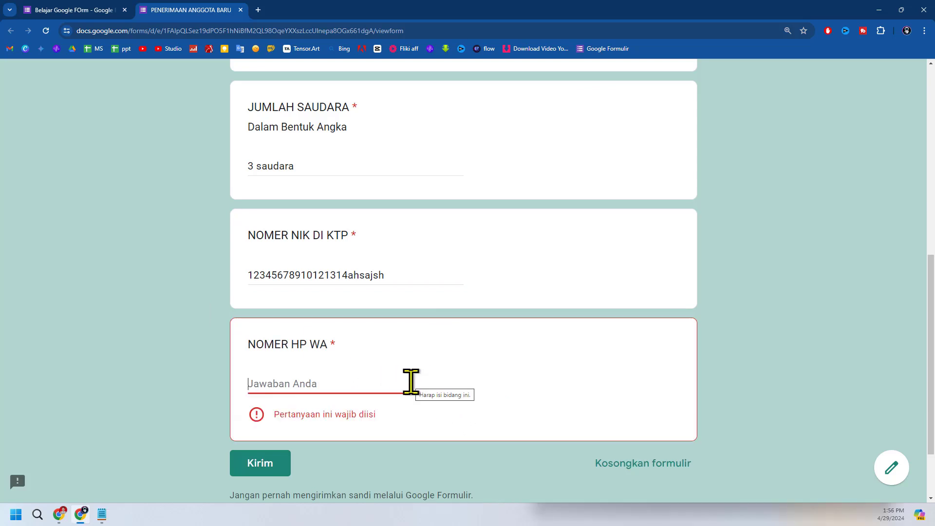
pyautogui.write('05145464654454545')
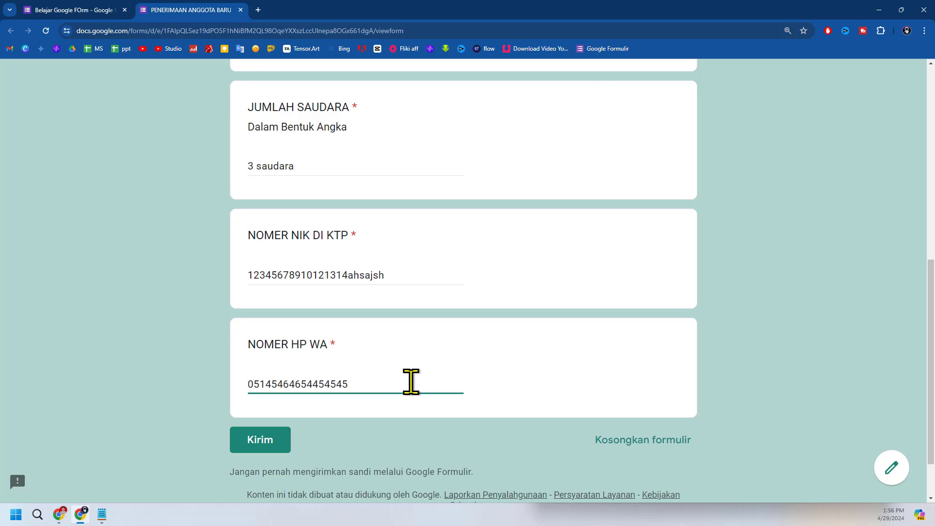
# Switch to Notepad and list a sample phone number on three lines: unbroken, with a hyphen and with a space, in enlarged text
pyautogui.click(102, 515)
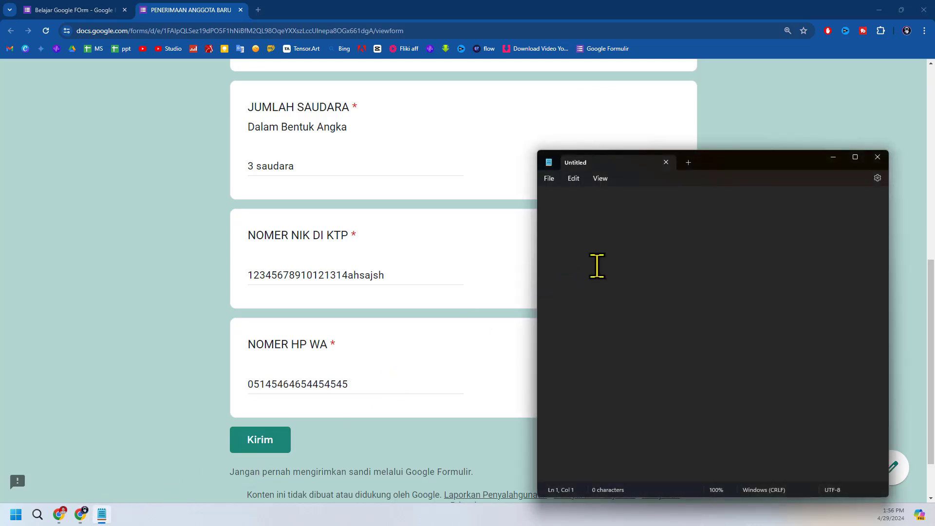
pyautogui.scroll(5, 597, 266)
pyautogui.scroll(6, 602, 263)
pyautogui.write('085777777')
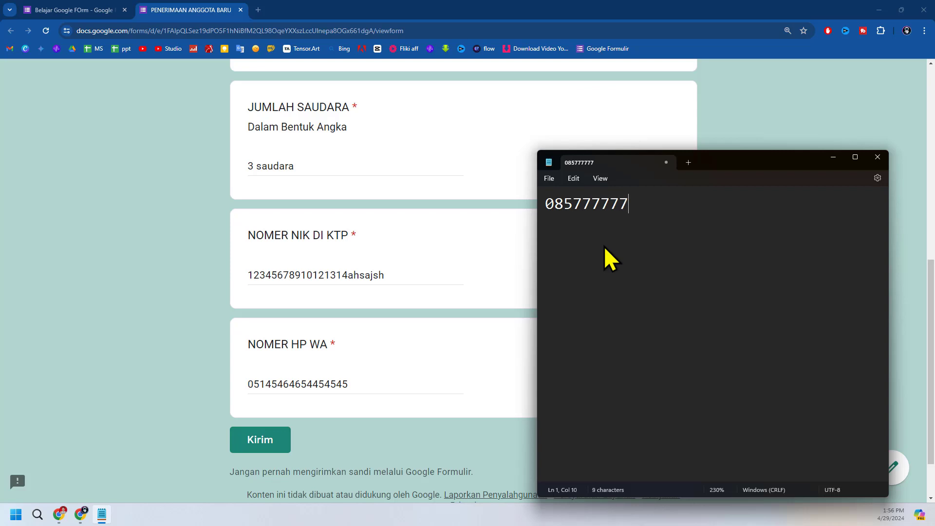
pyautogui.press('Return')
pyautogui.write('085-77777')
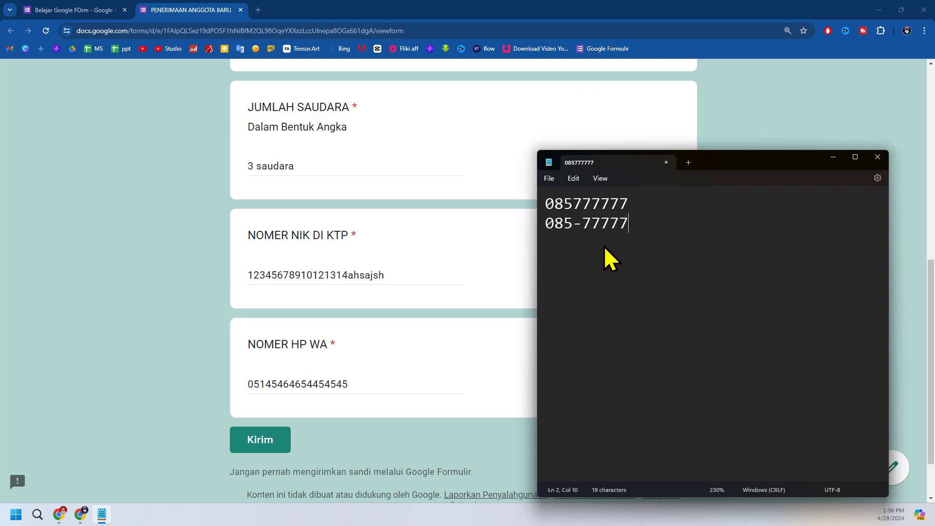
pyautogui.press('Return')
pyautogui.write('085 77777')
pyautogui.scroll(18, 604, 296)
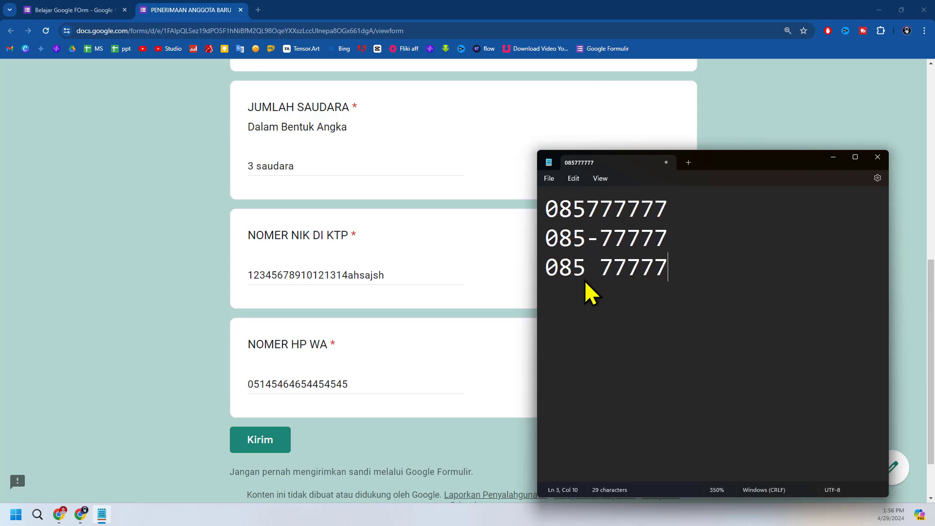
pyautogui.scroll(6, 584, 279)
pyautogui.hotkey('ctrl', 'a')
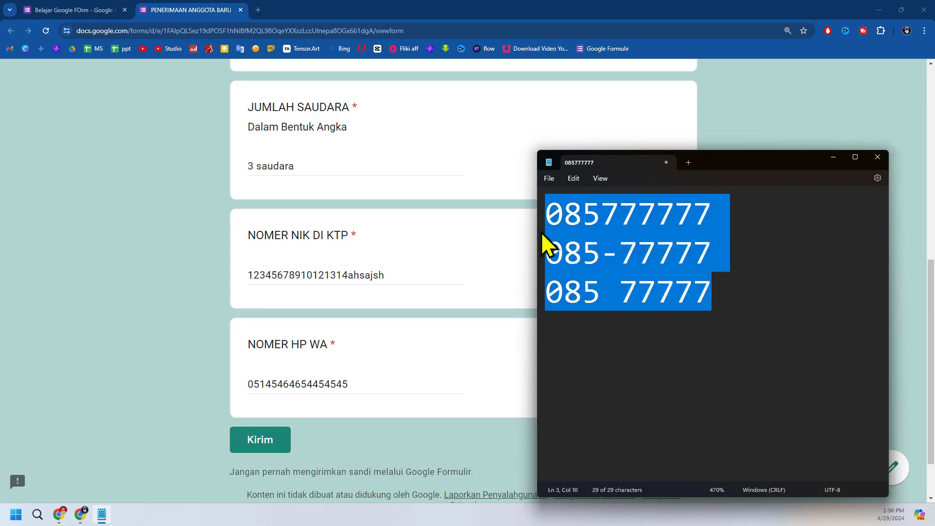
pyautogui.click(706, 288)
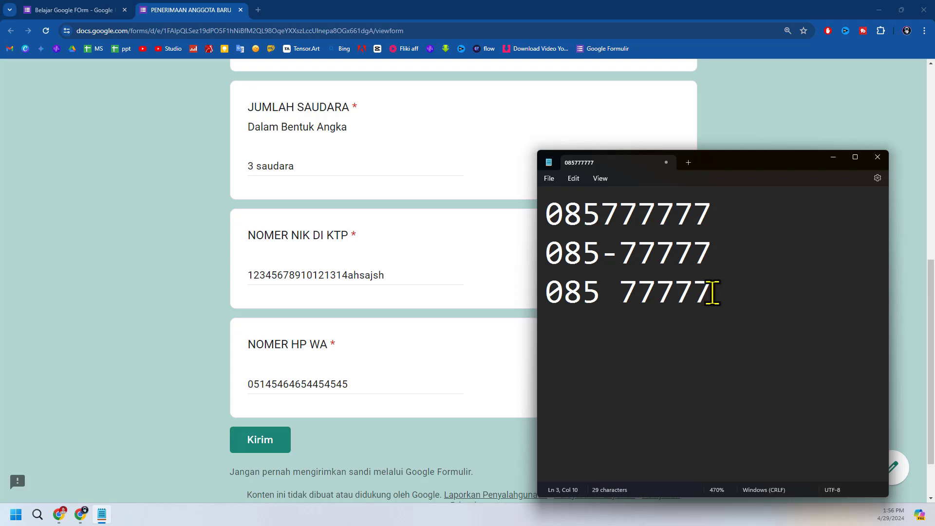
pyautogui.moveTo(735, 304); pyautogui.dragTo(549, 222)
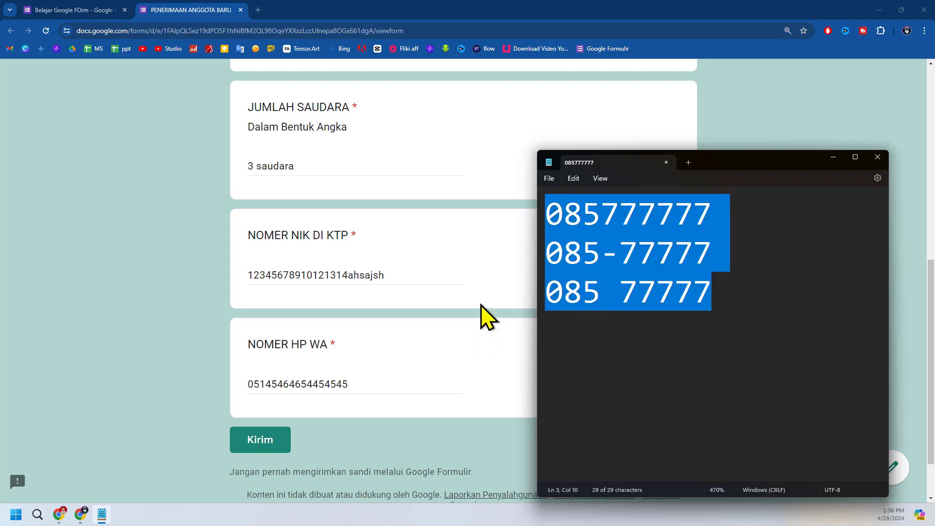
pyautogui.click(671, 277)
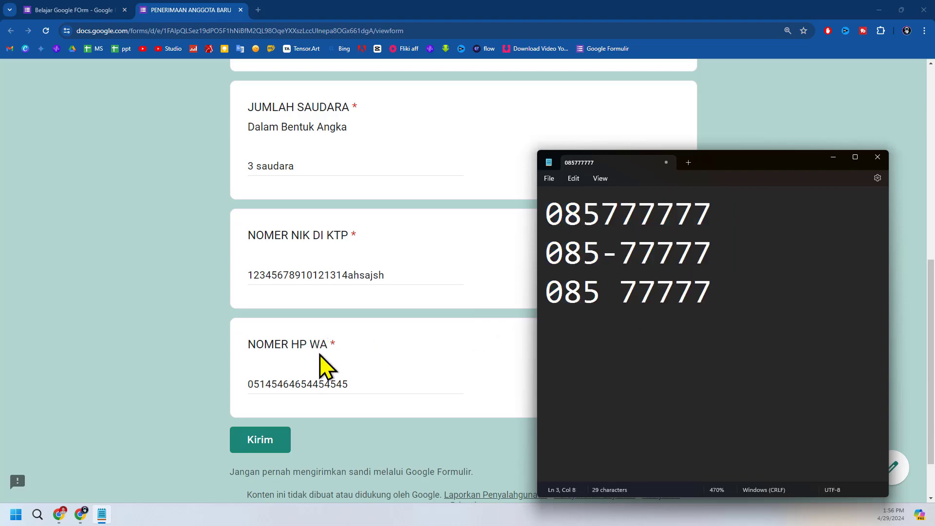
# Switch to the Xmind mind map, collapse the "Isi Form dengan Syarat khusus" topic and examine it among the Google Form topics
pyautogui.click(320, 346)
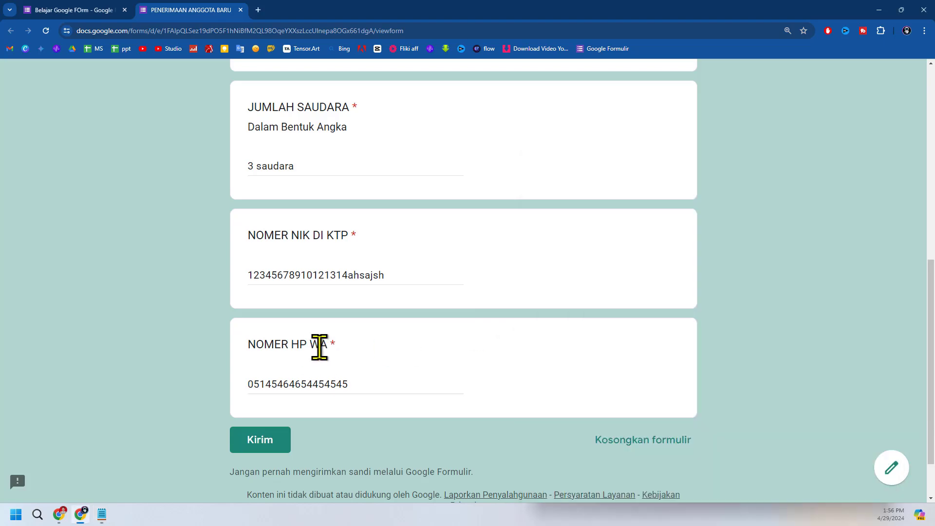
pyautogui.click(59, 514)
pyautogui.scroll(-1, 683, 399)
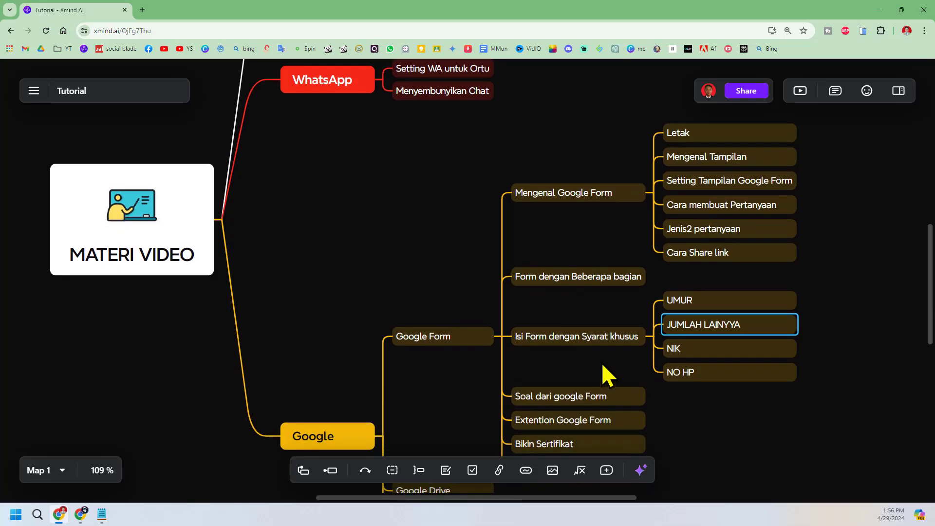
pyautogui.click(654, 336)
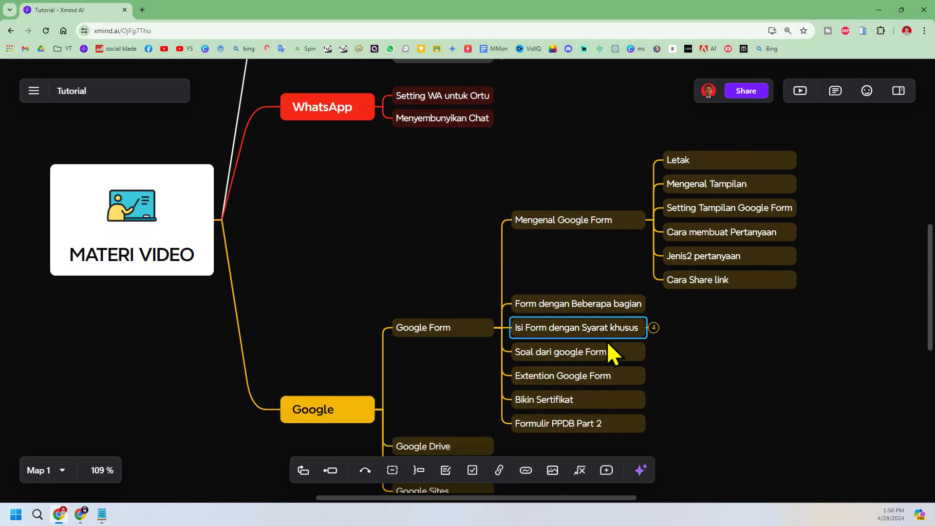
pyautogui.scroll(5, 608, 342)
pyautogui.scroll(-1, 623, 343)
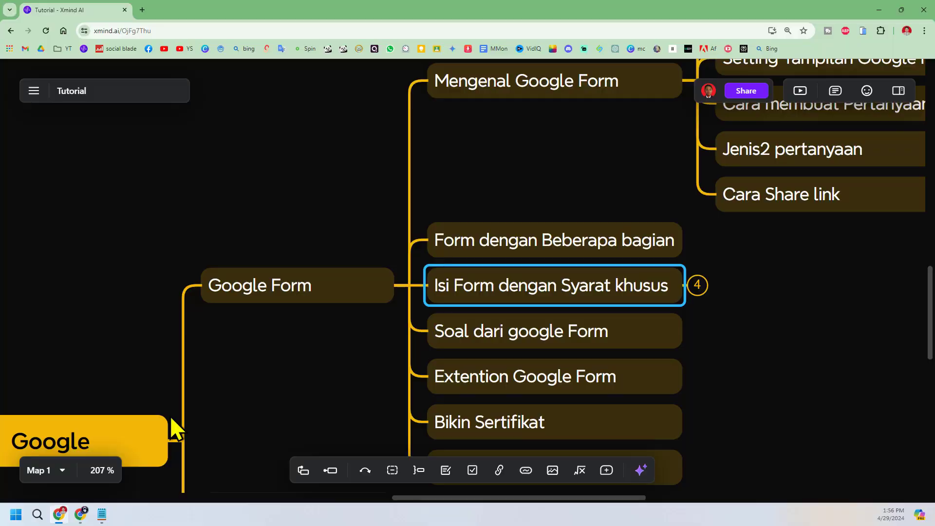
# Return to the Google Forms editor and rename the form file as PENERIMAAN ANGGOTA BARU, copied from the form's title
pyautogui.click(80, 515)
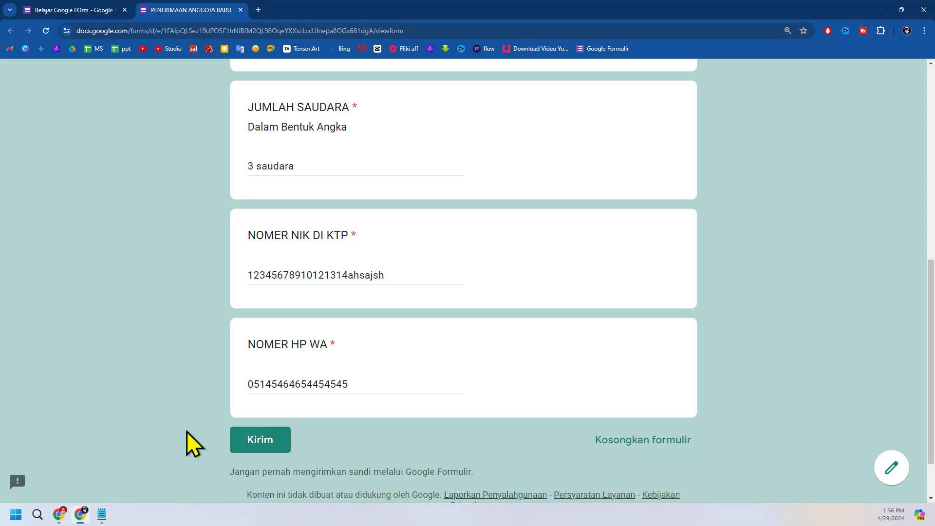
pyautogui.click(77, 10)
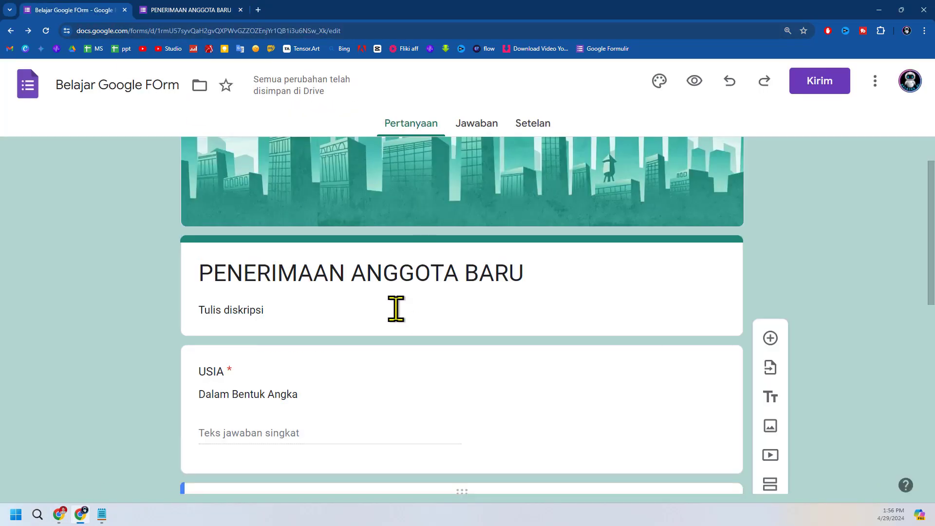
pyautogui.scroll(1, 397, 309)
pyautogui.scroll(-1, 397, 309)
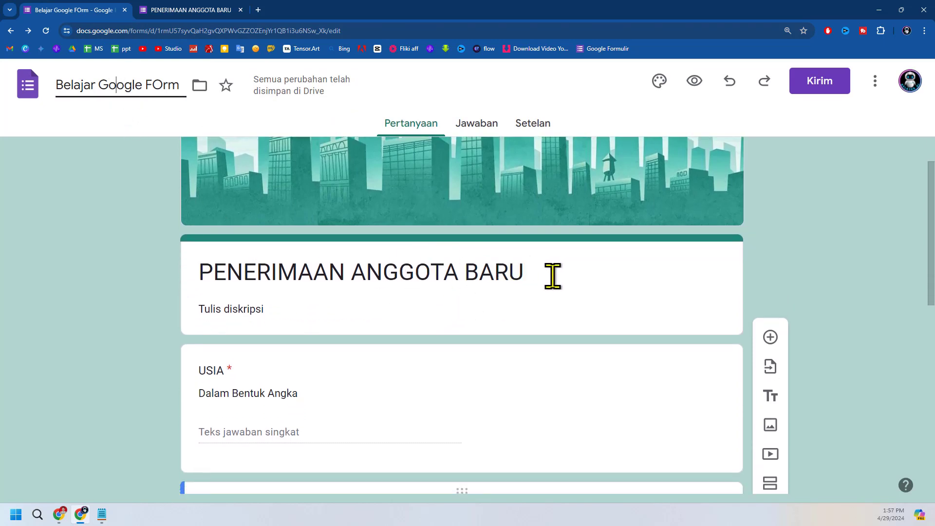
pyautogui.moveTo(553, 275); pyautogui.dragTo(199, 269)
pyautogui.hotkey('ctrl', 'c')
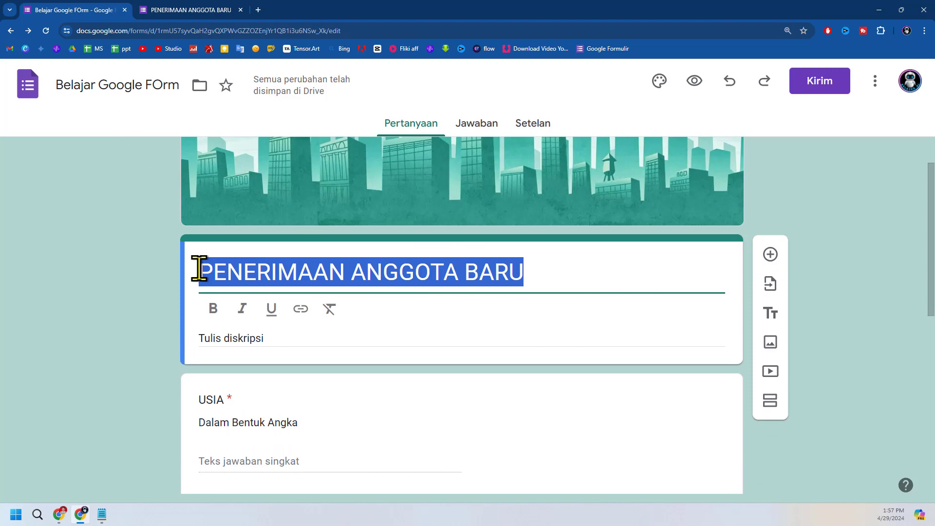
pyautogui.click(146, 87)
pyautogui.hotkey('ctrl', 'v')
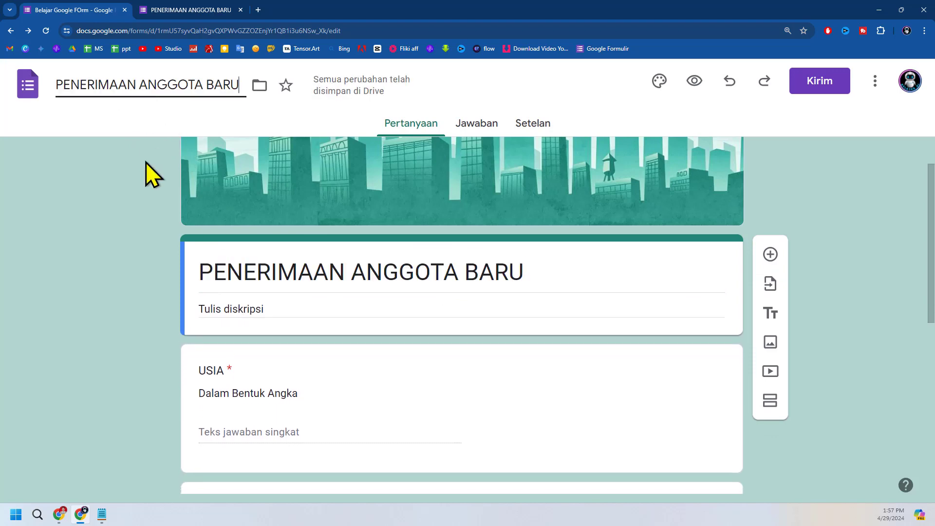
pyautogui.click(118, 271)
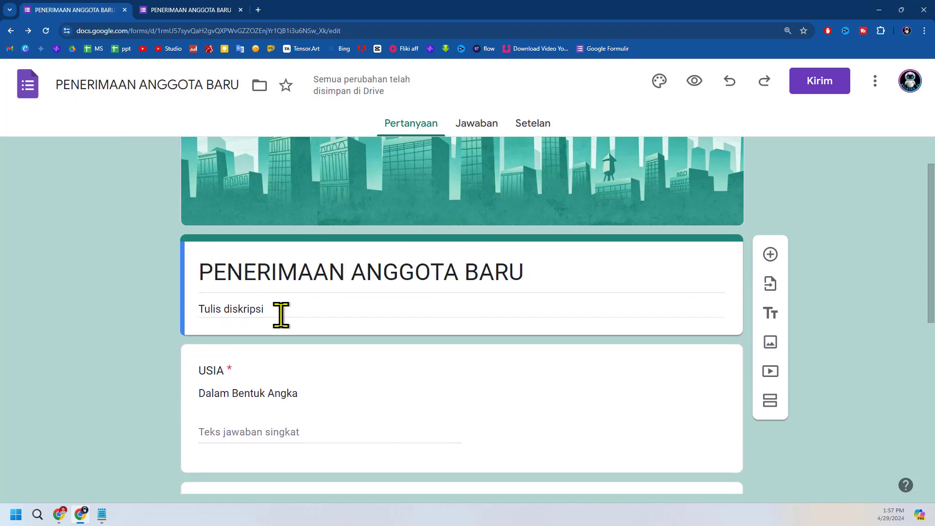
# Change the form's title to "PENERIMAAN ANGGOTA/SISWA BARU"
pyautogui.click(462, 278)
pyautogui.write('/')
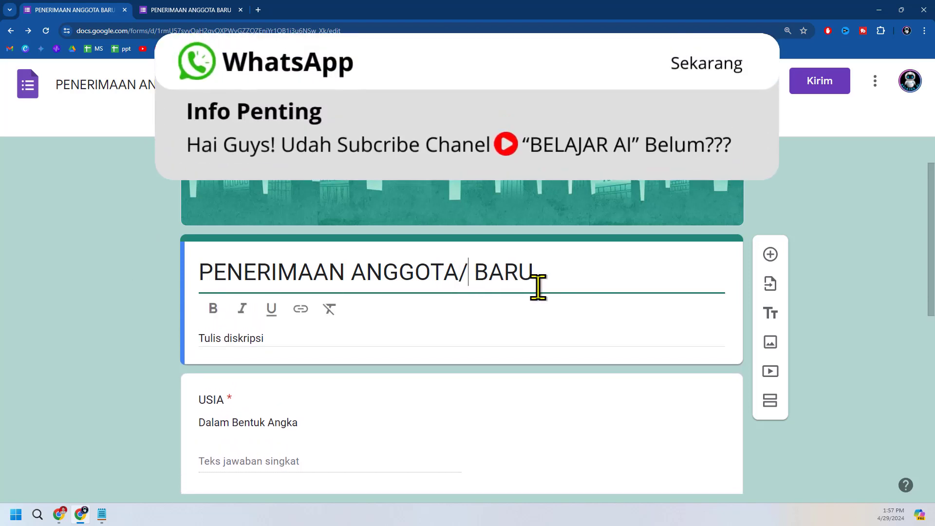
pyautogui.write('sisw')
pyautogui.press('BackSpace')
pyautogui.press('BackSpace')
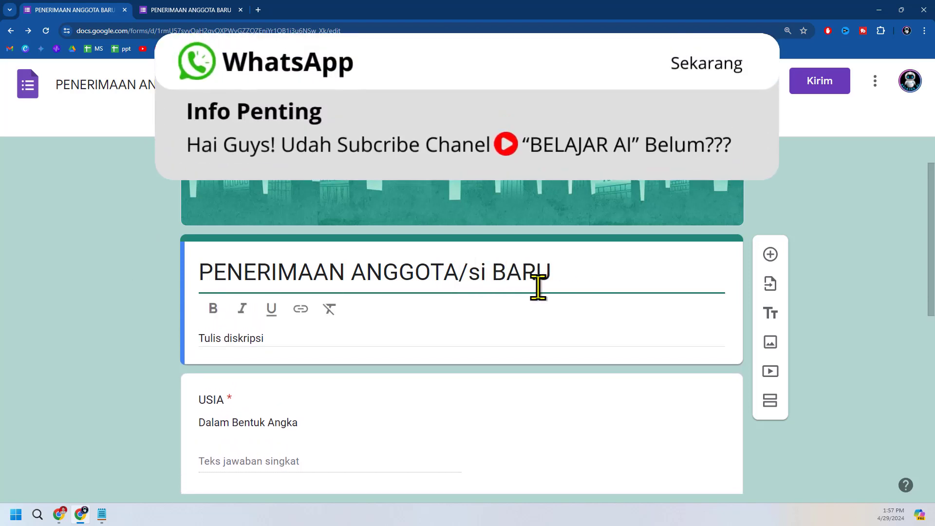
pyautogui.press('BackSpace')
pyautogui.press('BackSpace')
pyautogui.write('SISWA')
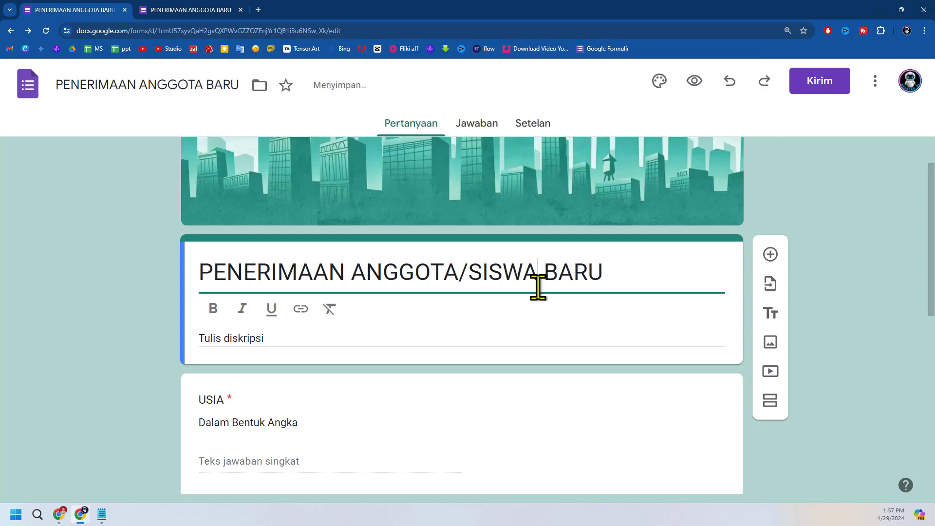
pyautogui.click(128, 320)
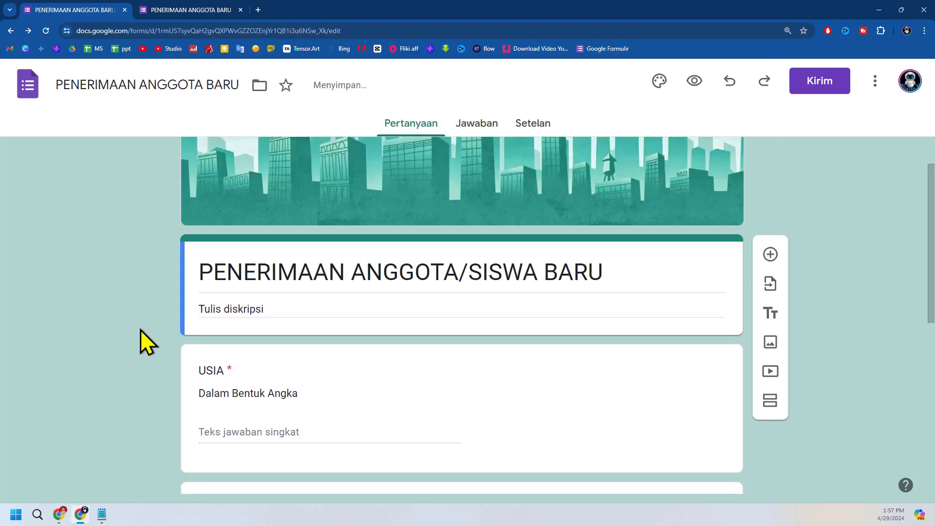
pyautogui.scroll(-3, 141, 330)
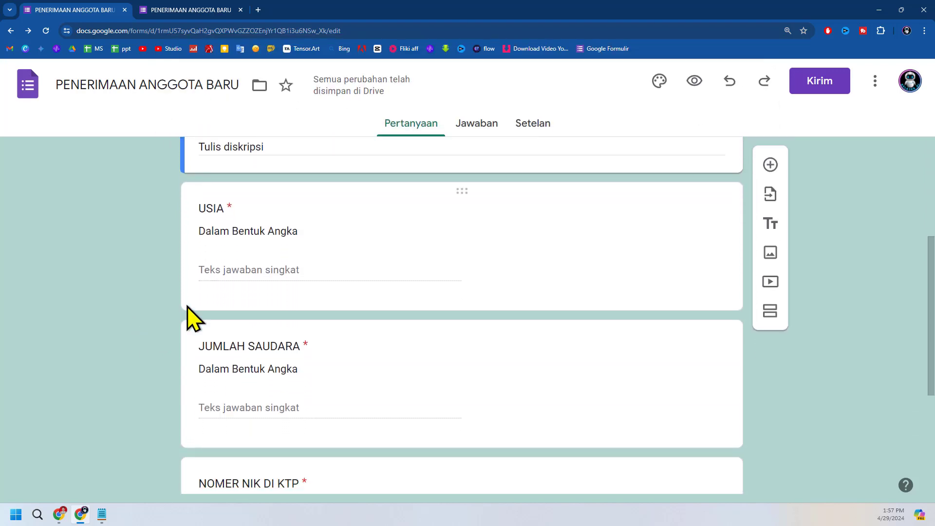
pyautogui.scroll(-4, 259, 324)
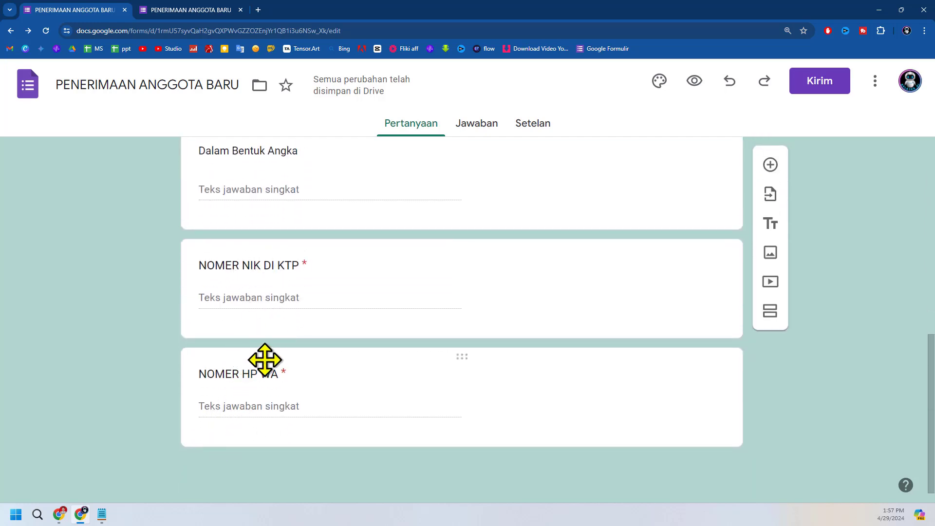
# Switch to the Xmind mind map, expand the "Isi Form dengan Syarat khusus" topic and select its NIK and NO HP subtopics
pyautogui.click(81, 514)
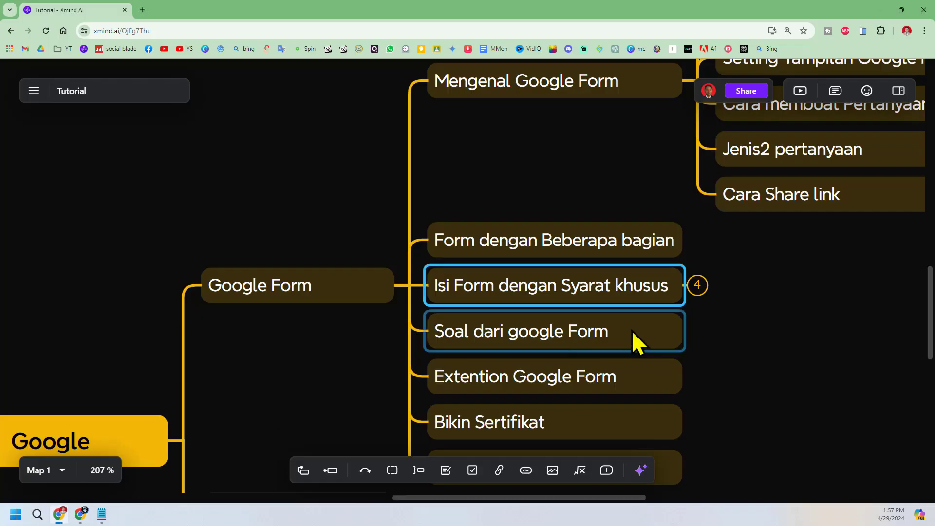
pyautogui.click(698, 286)
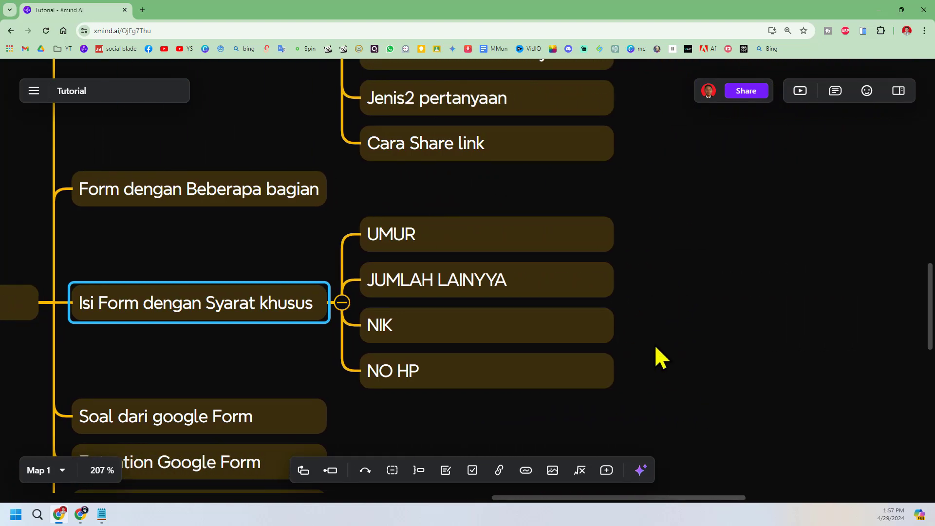
pyautogui.moveTo(698, 385); pyautogui.dragTo(548, 328)
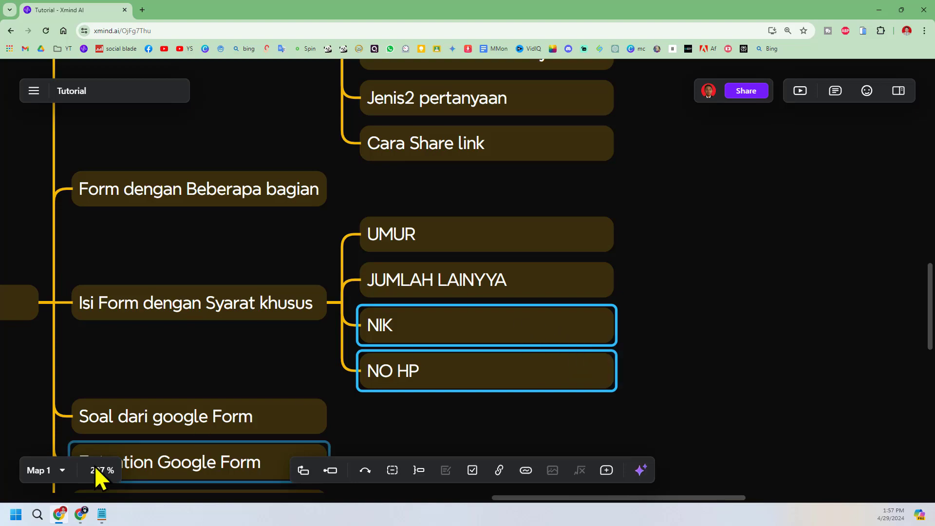
# Return to the Google Forms editor and clear the description text of the USIA question
pyautogui.click(76, 524)
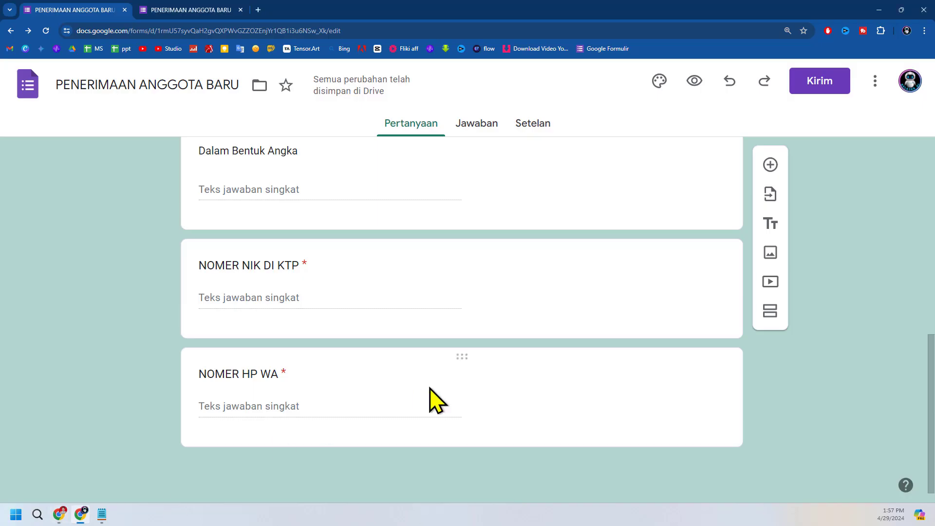
pyautogui.scroll(8, 428, 396)
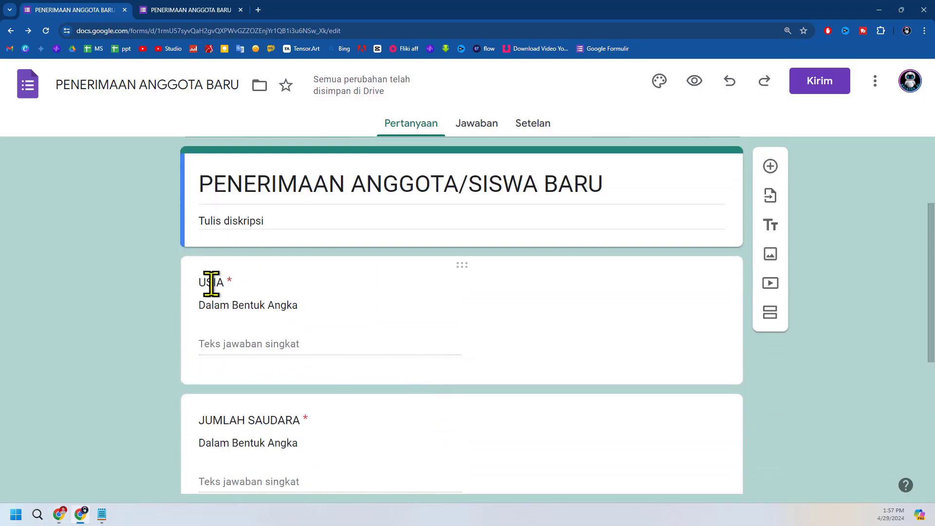
pyautogui.click(243, 309)
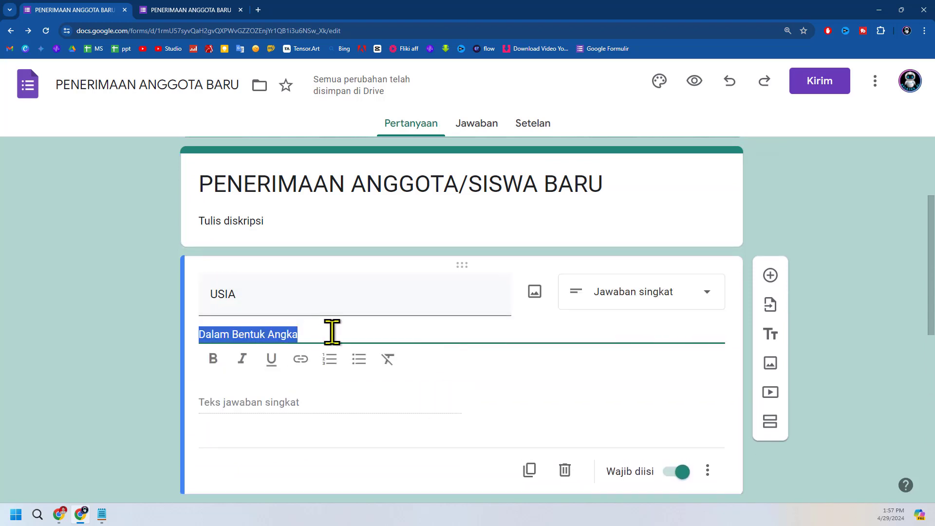
pyautogui.moveTo(329, 331); pyautogui.dragTo(180, 343)
pyautogui.press('BackSpace')
pyautogui.click(141, 325)
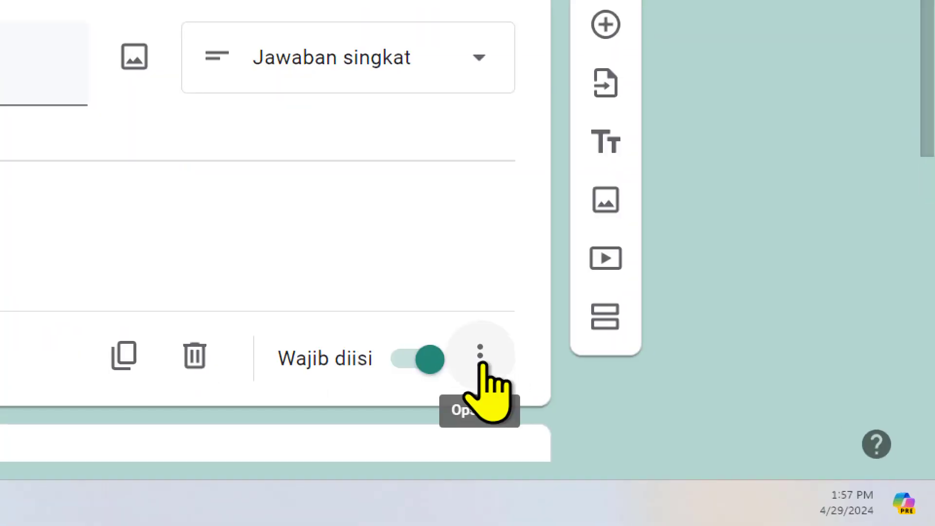
# Hide the USIA question's description field and show it again
pyautogui.click(481, 357)
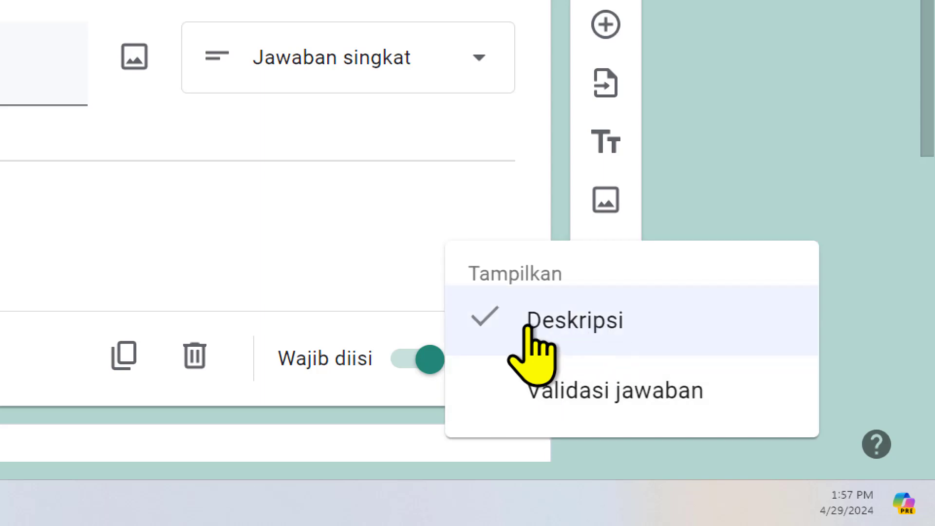
pyautogui.click(578, 322)
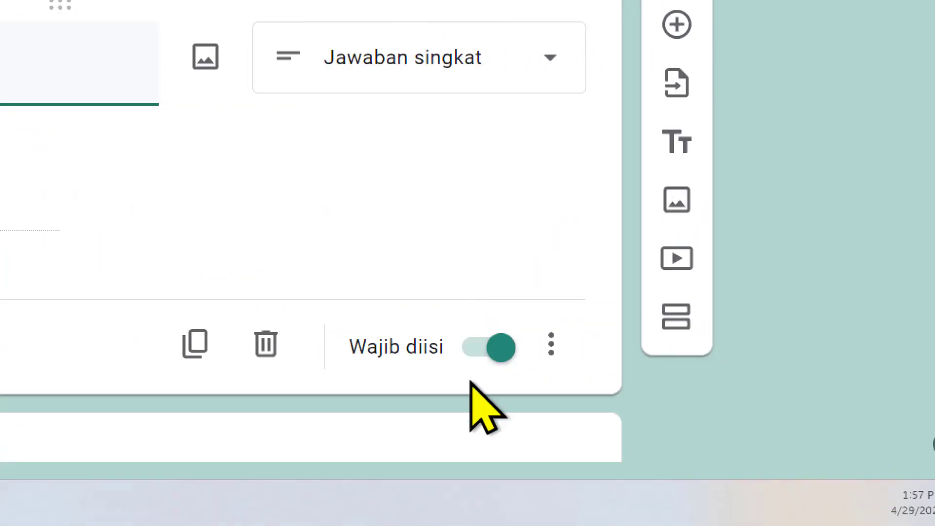
pyautogui.click(551, 353)
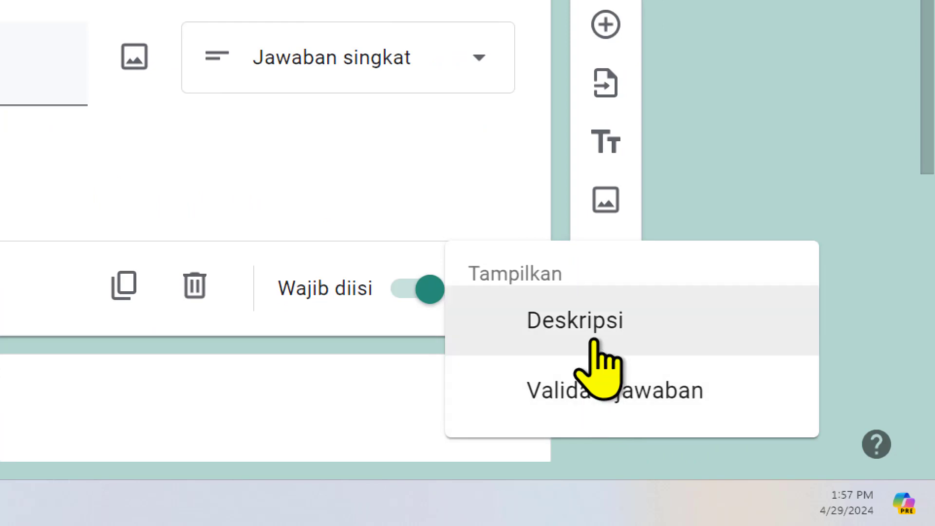
pyautogui.click(593, 341)
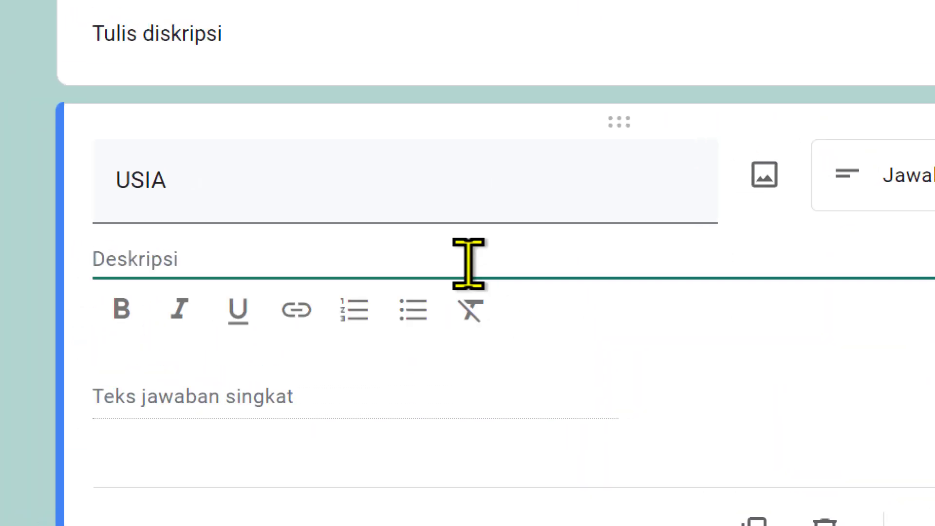
pyautogui.write('sILAHKA')
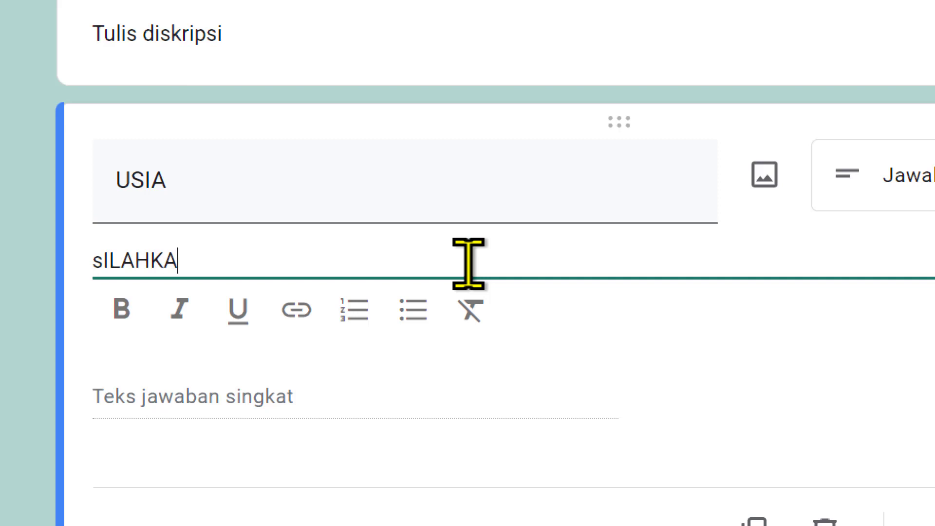
pyautogui.press('BackSpace')
pyautogui.press('BackSpace')
pyautogui.press('BackSpace')
pyautogui.press('BackSpace')
pyautogui.press('BackSpace')
pyautogui.press('BackSpace')
pyautogui.press('BackSpace')
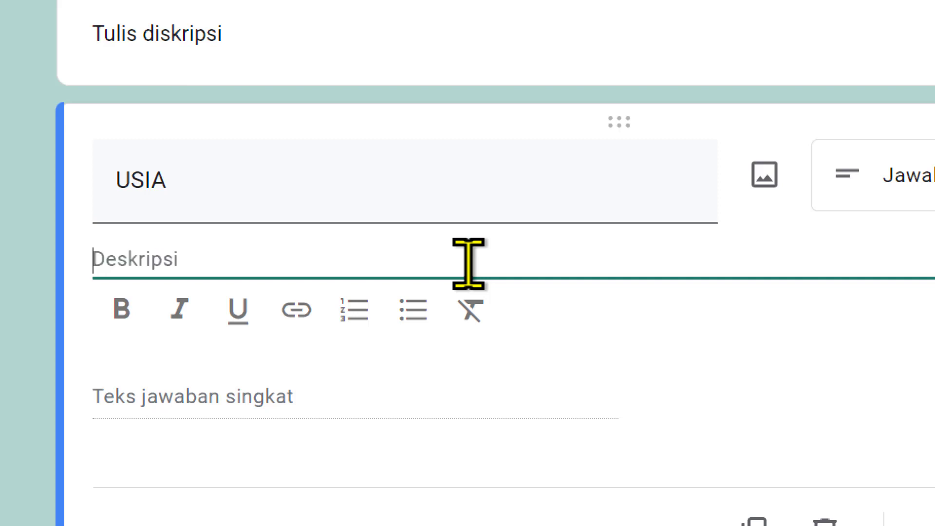
# Enter "Isi usia saat ini" as the USIA question's description
pyautogui.write('Isi usia')
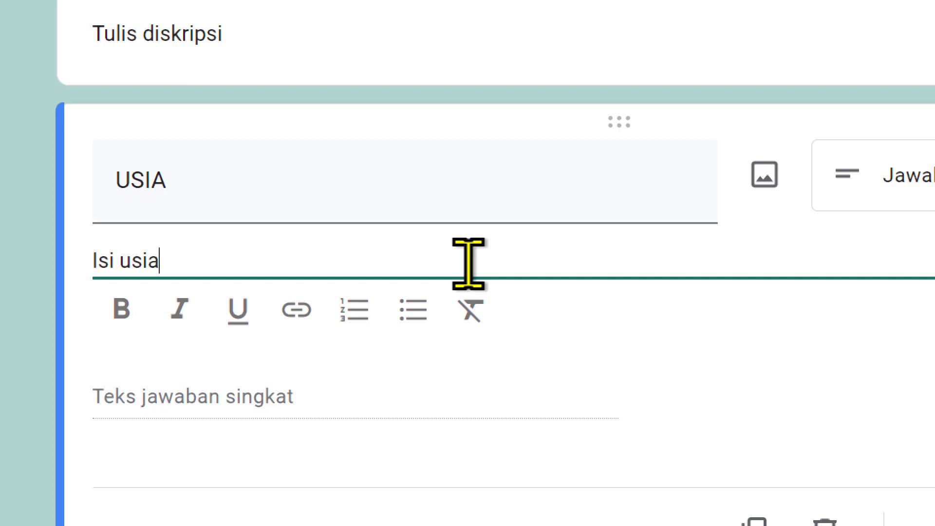
pyautogui.write(' saat ini')
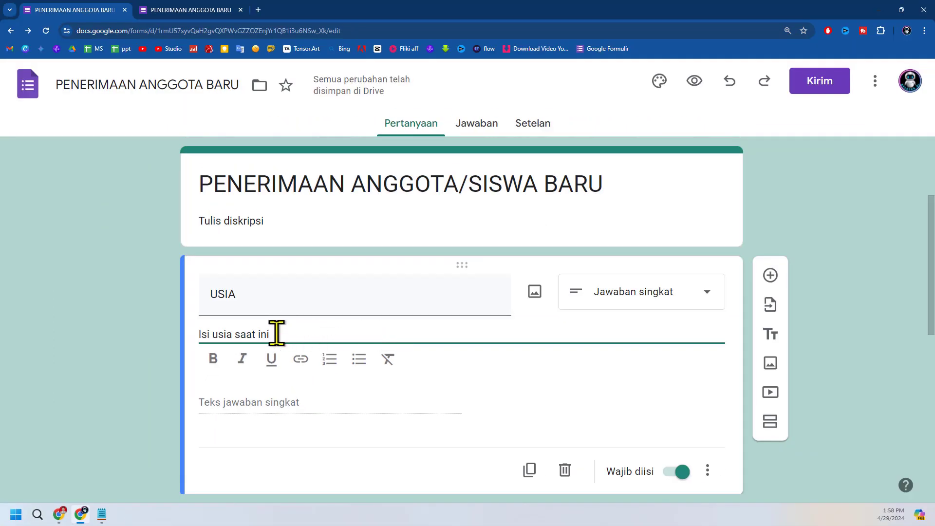
# Add answer validation to the USIA question with Angka as the validation type
pyautogui.scroll(-2, 275, 341)
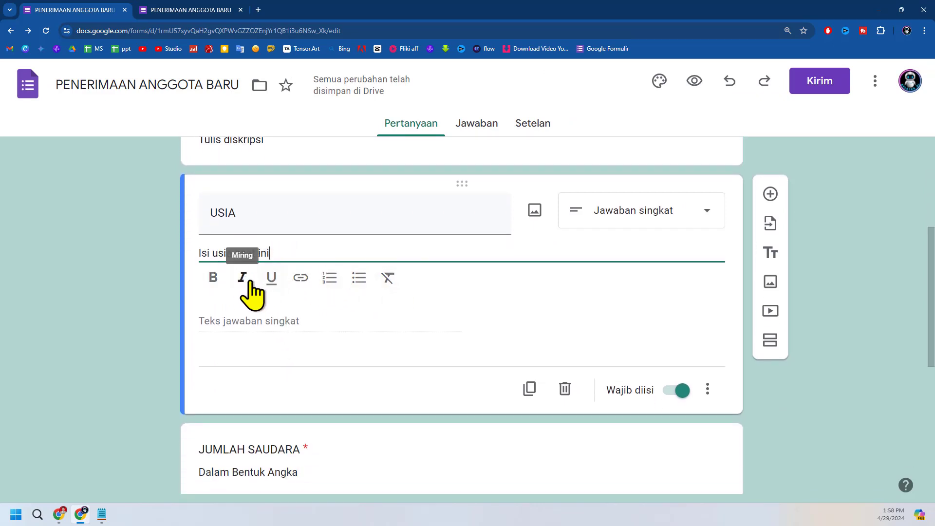
pyautogui.scroll(-2, 729, 413)
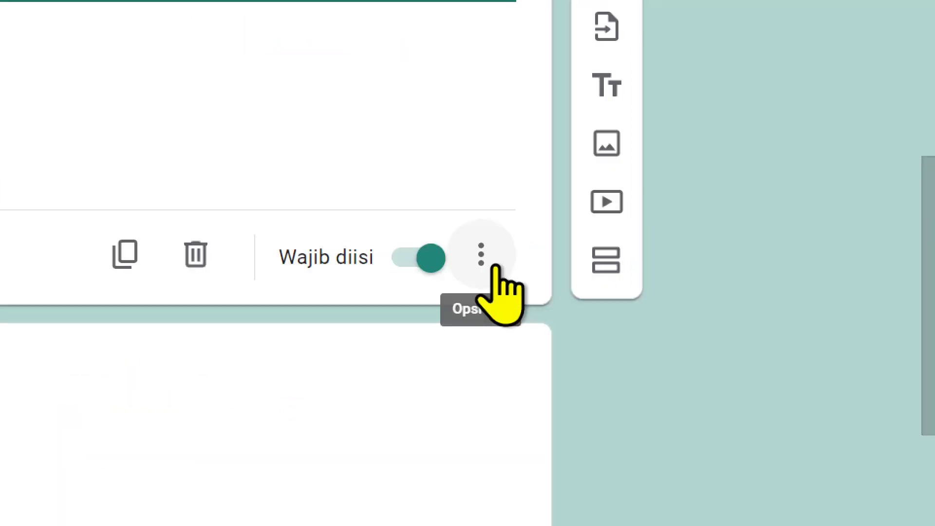
pyautogui.click(493, 266)
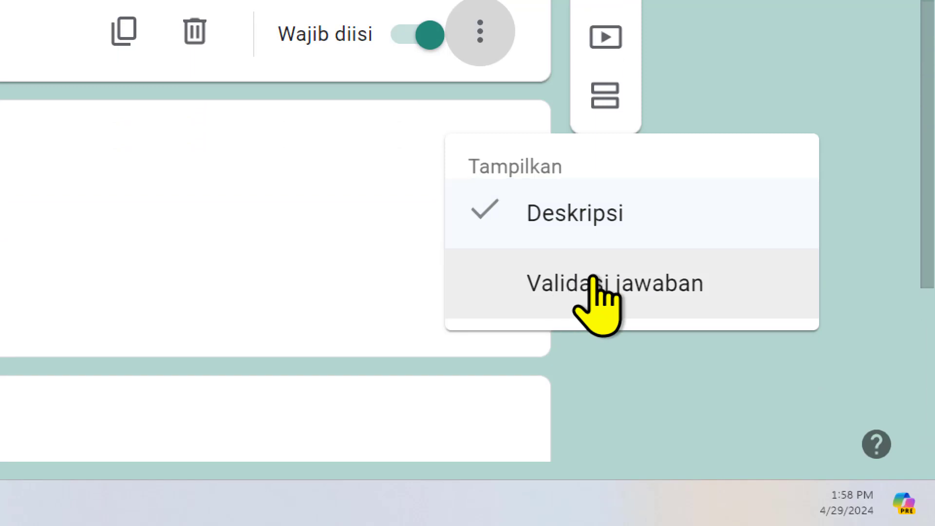
pyautogui.click(595, 281)
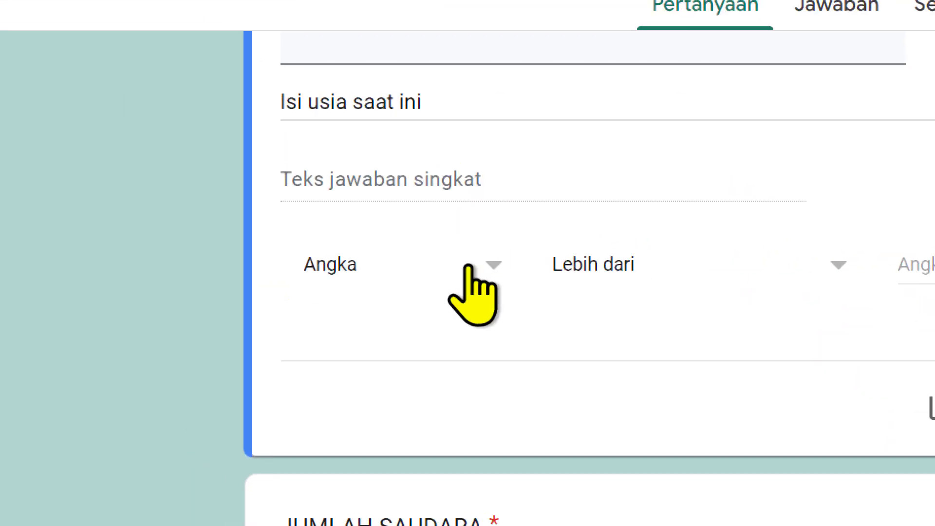
pyautogui.click(399, 257)
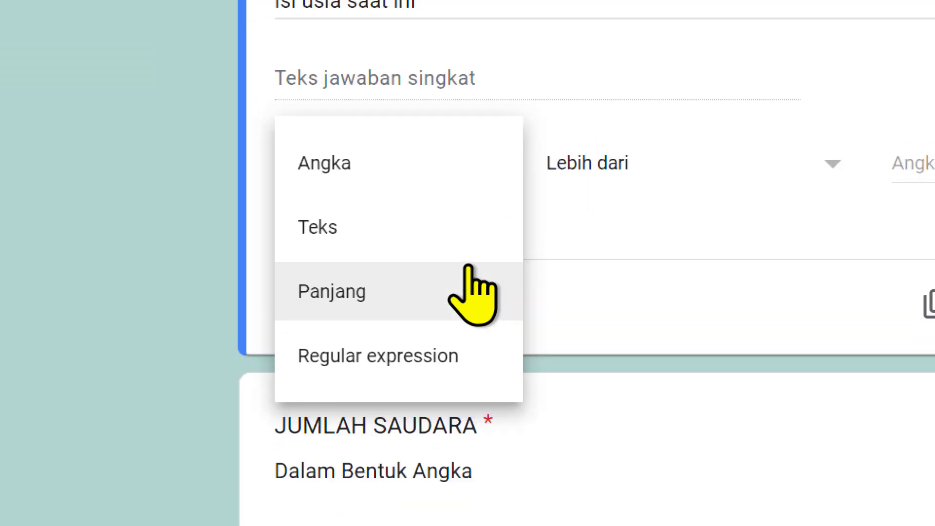
pyautogui.click(402, 168)
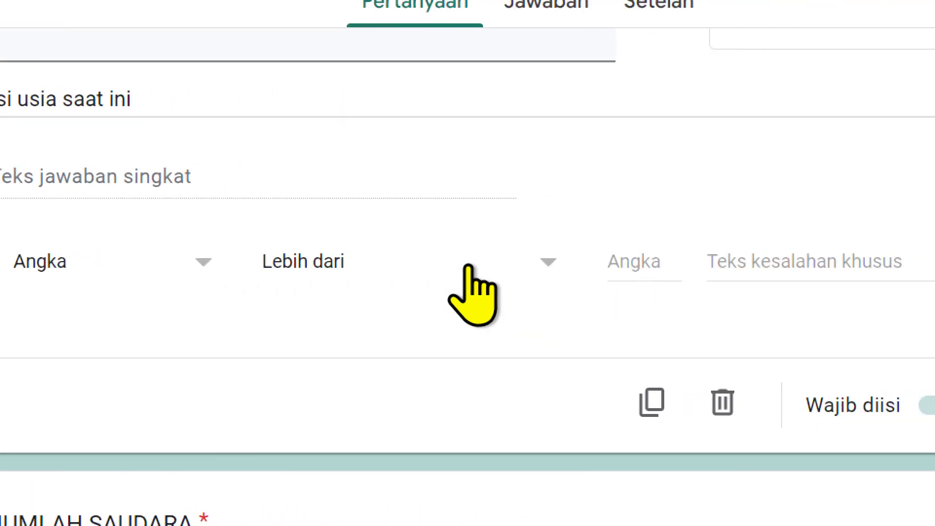
# Try the Antara condition on the USIA question's validation, with a range from 0 to 9
pyautogui.click(469, 268)
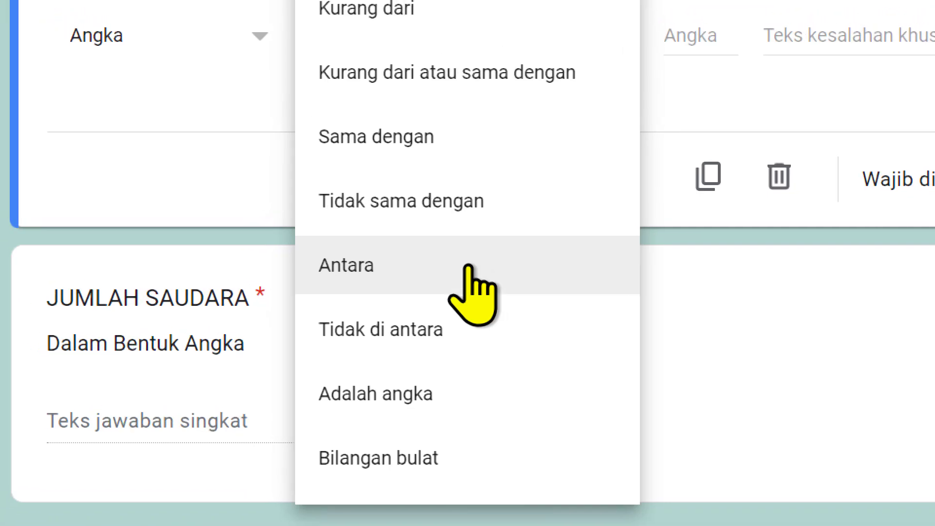
pyautogui.click(468, 267)
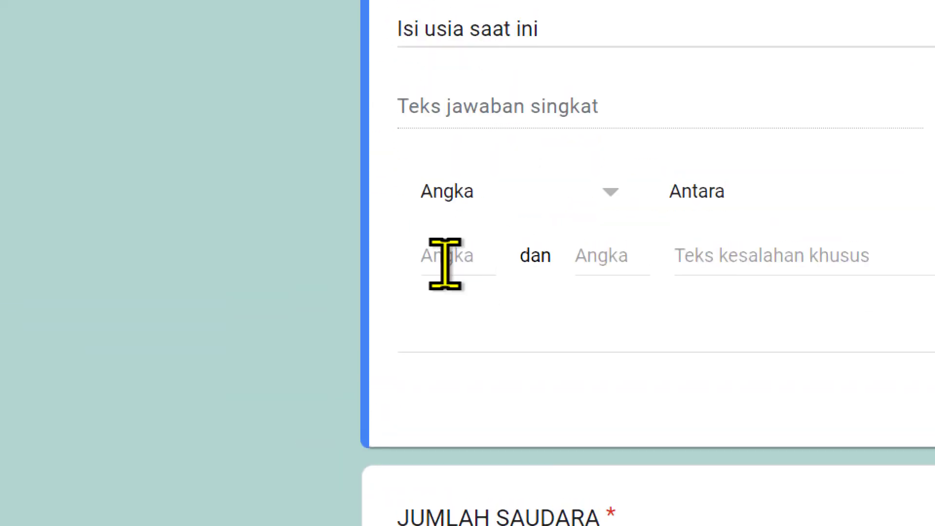
pyautogui.click(444, 249)
pyautogui.write('0')
pyautogui.click(469, 264)
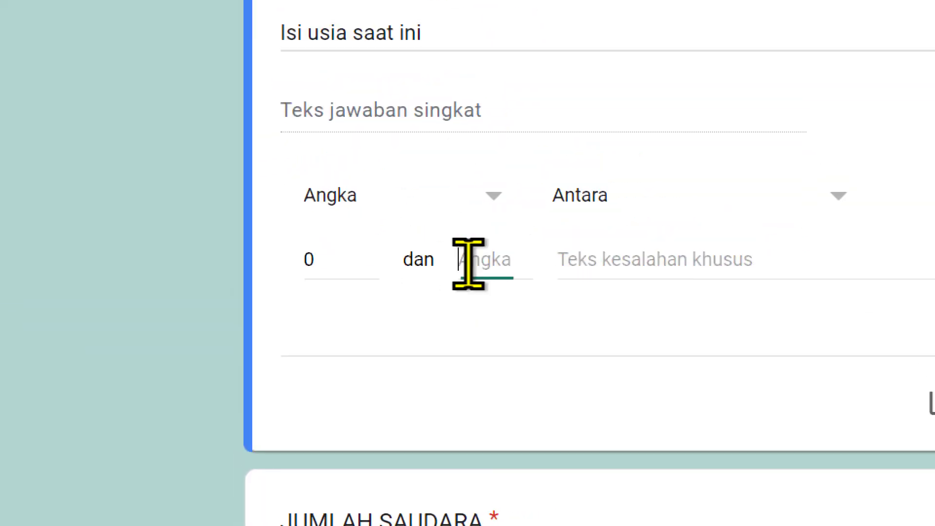
pyautogui.write('9')
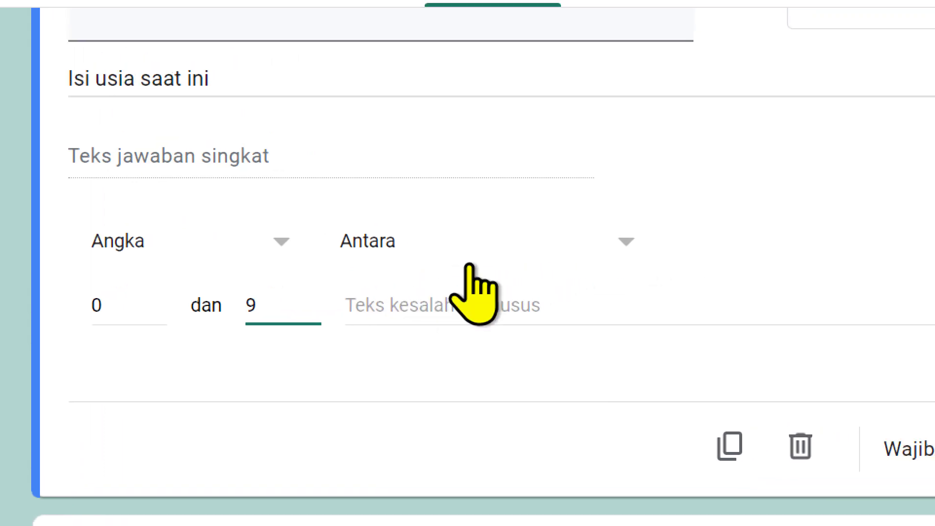
# Set the USIA question's number validation condition to Bilangan bulat
pyautogui.click(469, 267)
pyautogui.scroll(-5, 468, 267)
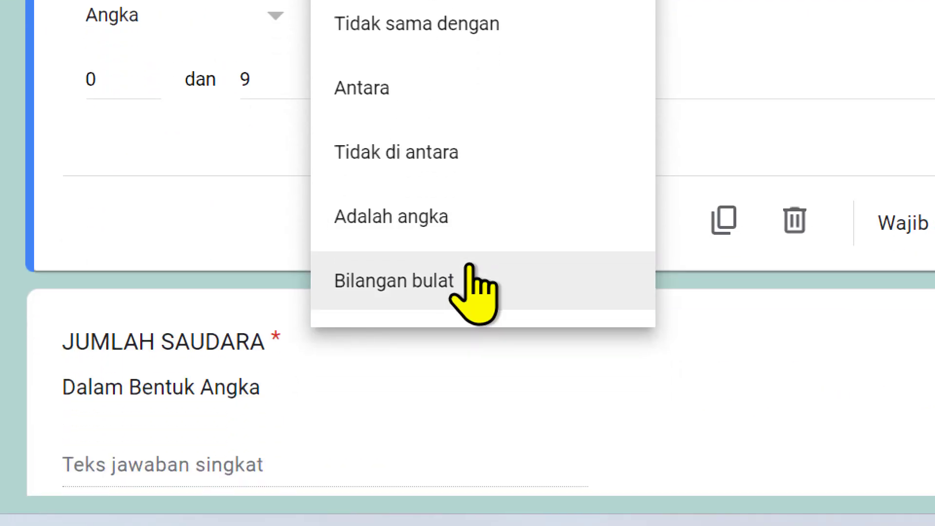
pyautogui.click(468, 267)
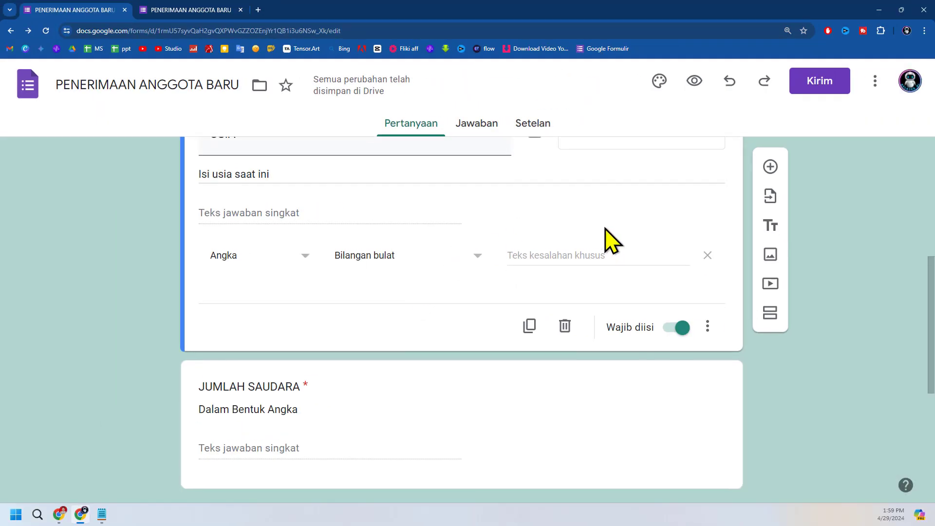
# Open the form's preview and look through the answers filled in for USIA, JUMLAH SAUDARA, NIK and phone number
pyautogui.scroll(2, 607, 239)
pyautogui.scroll(1, 606, 239)
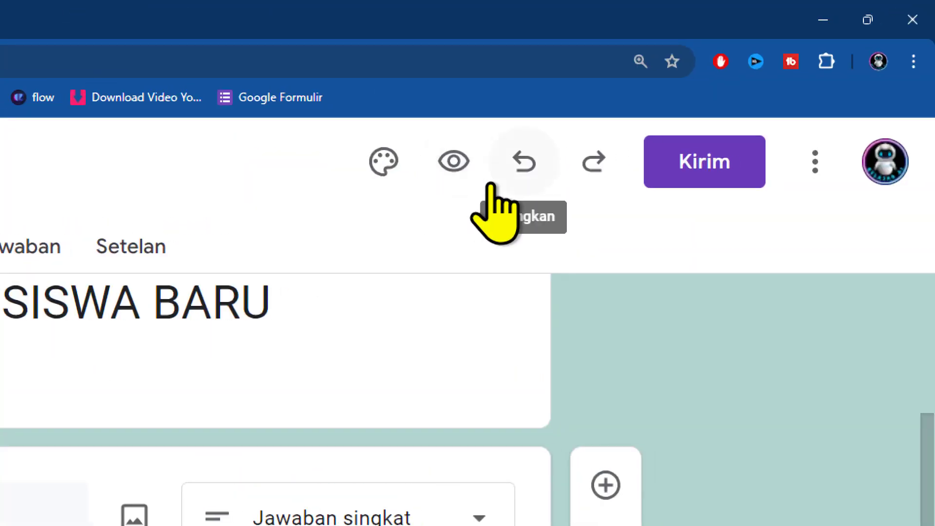
pyautogui.click(471, 158)
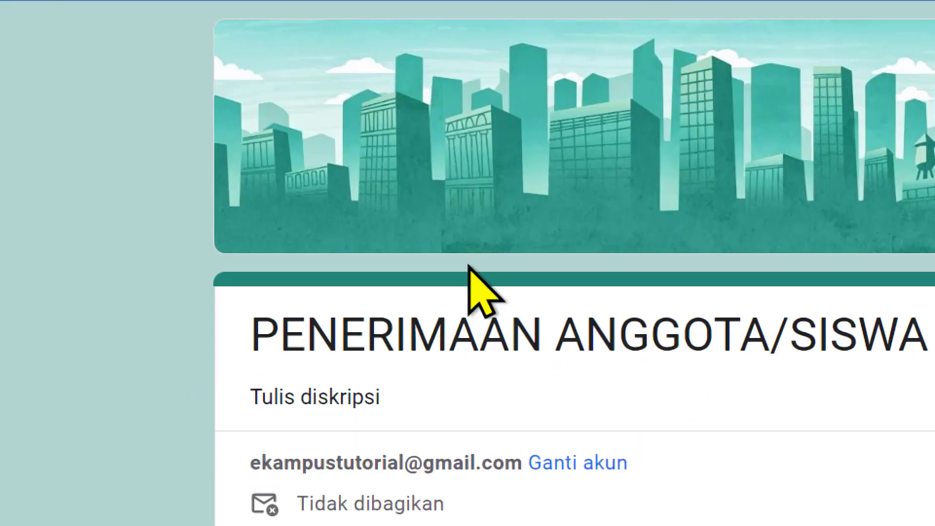
pyautogui.scroll(-6, 469, 282)
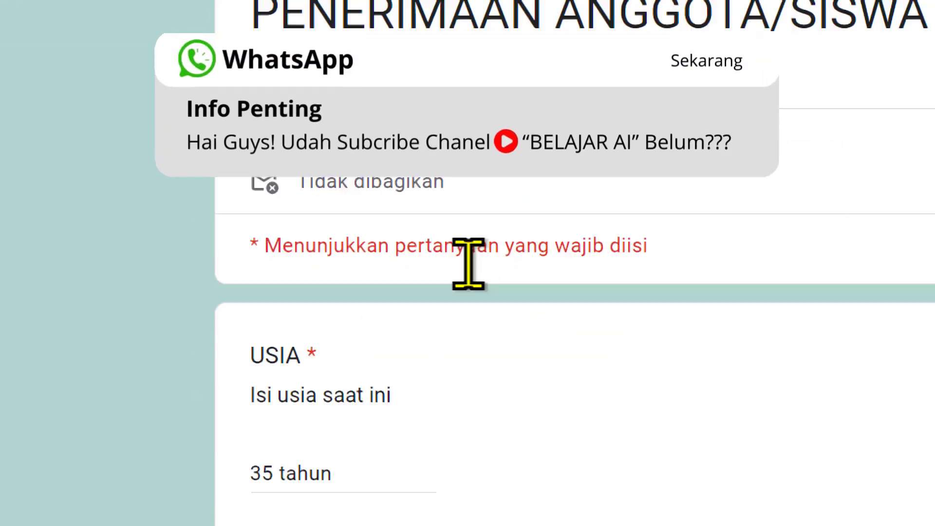
pyautogui.scroll(-2, 469, 267)
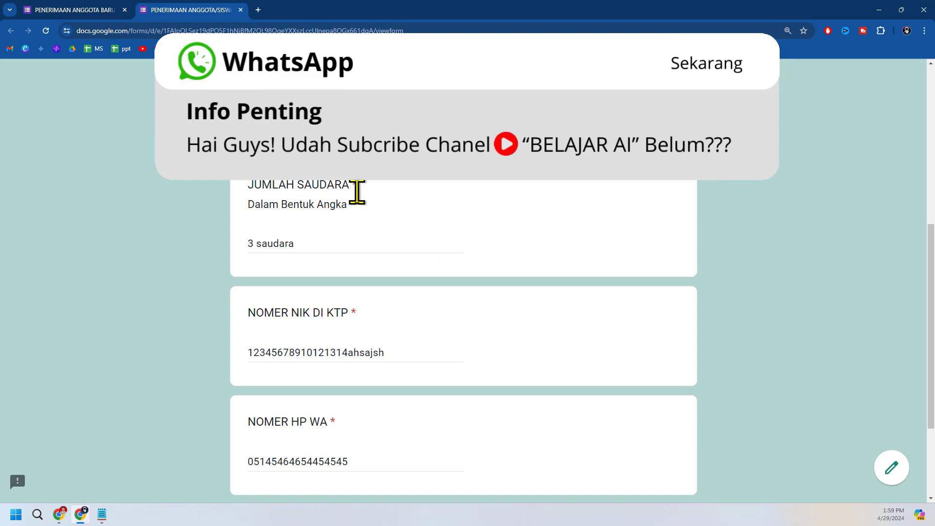
pyautogui.scroll(1, 469, 267)
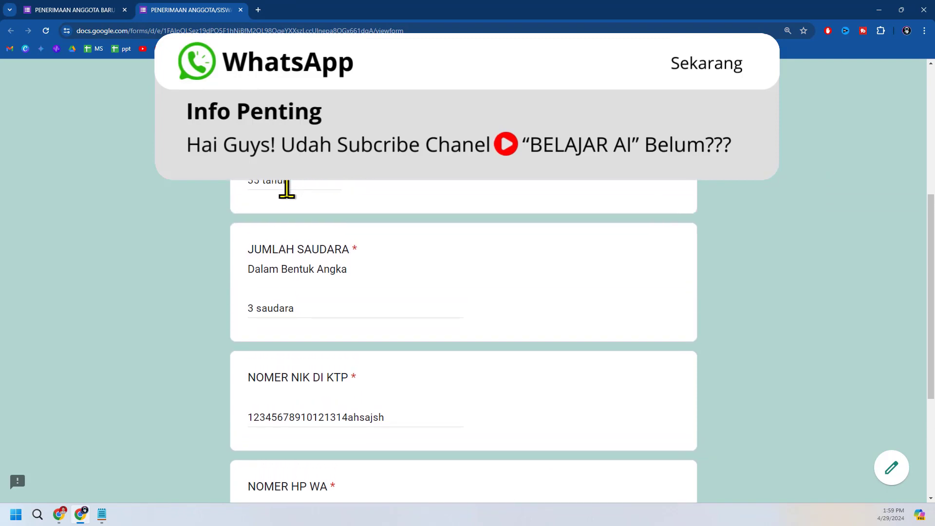
# Reduce the preview's USIA answer to 35 and move to the JUMLAH SAUDARA answer to check the validation
pyautogui.doubleClick(287, 188)
pyautogui.press('BackSpace')
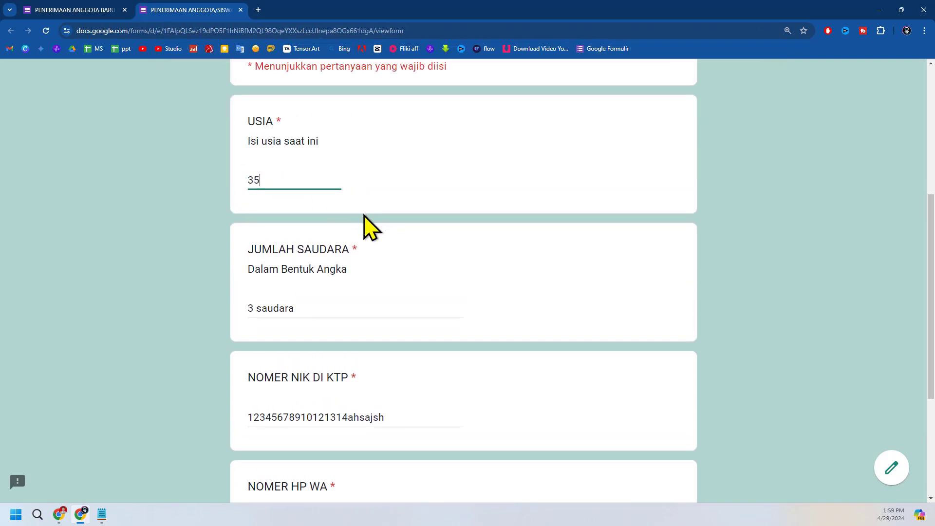
pyautogui.click(314, 307)
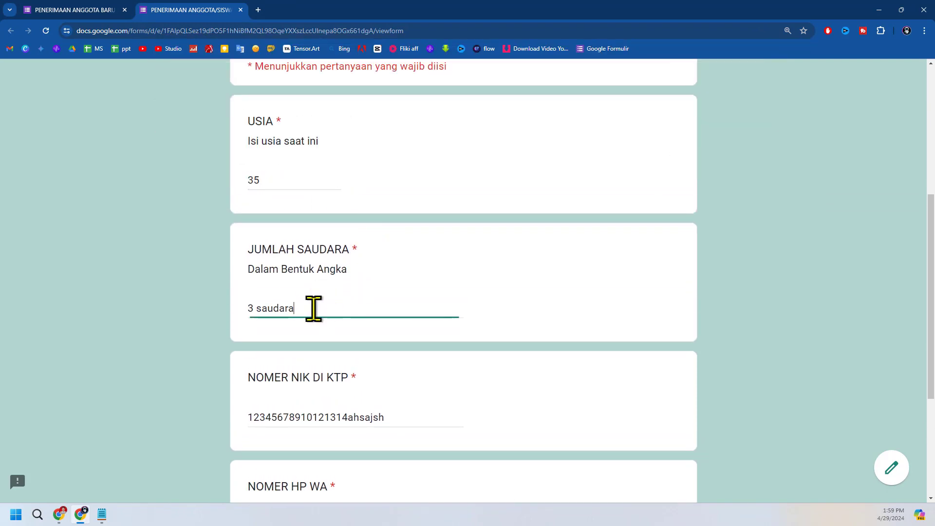
# Test the preview's USIA answer with "35 a" and "35,a", restoring it to 35 after each attempt
pyautogui.click(290, 179)
pyautogui.scroll(1, 314, 193)
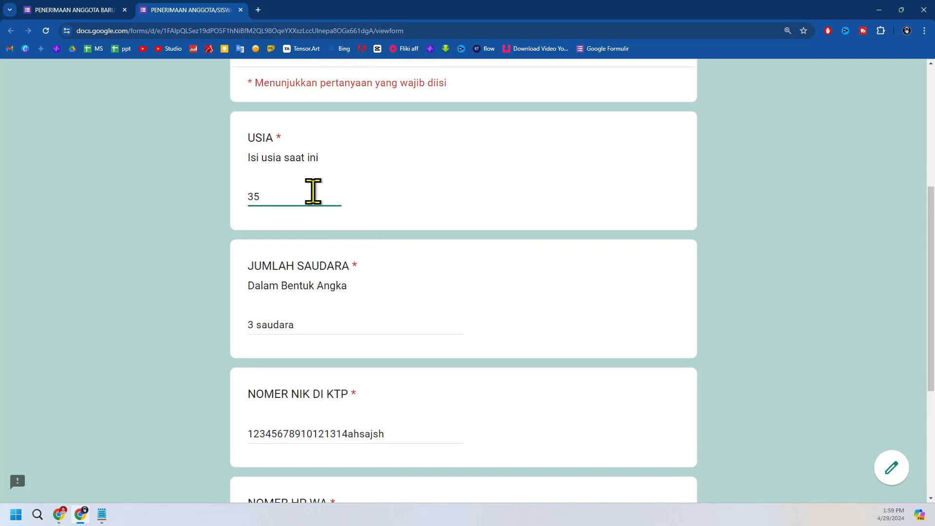
pyautogui.write('a')
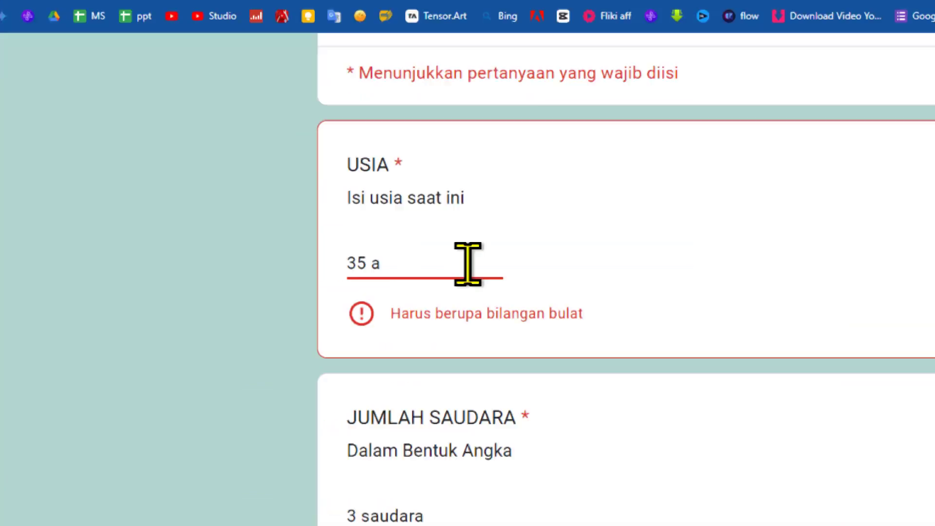
pyautogui.press('BackSpace')
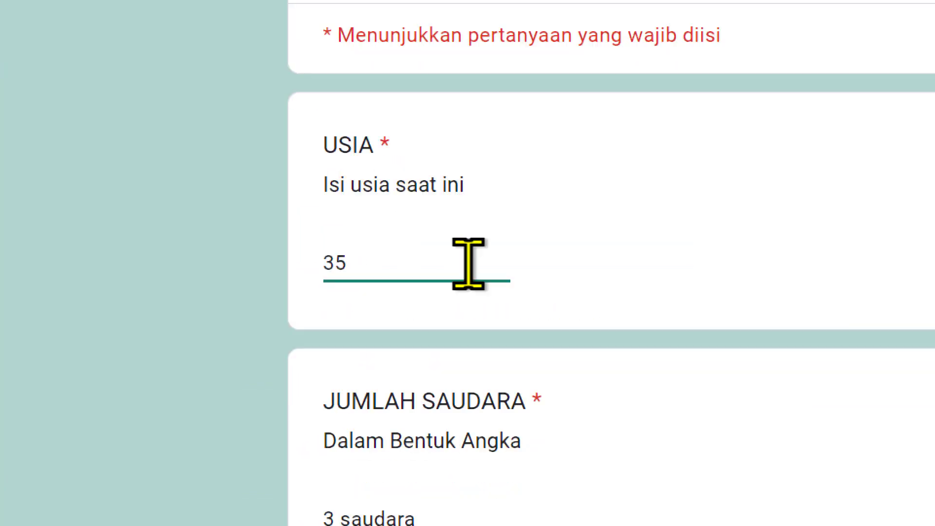
pyautogui.write(',a')
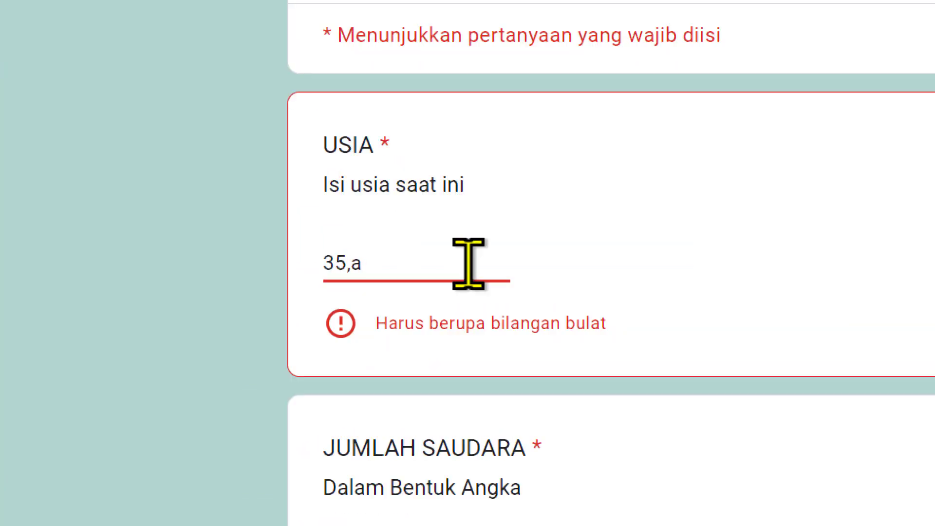
pyautogui.press('BackSpace')
pyautogui.press('BackSpace')
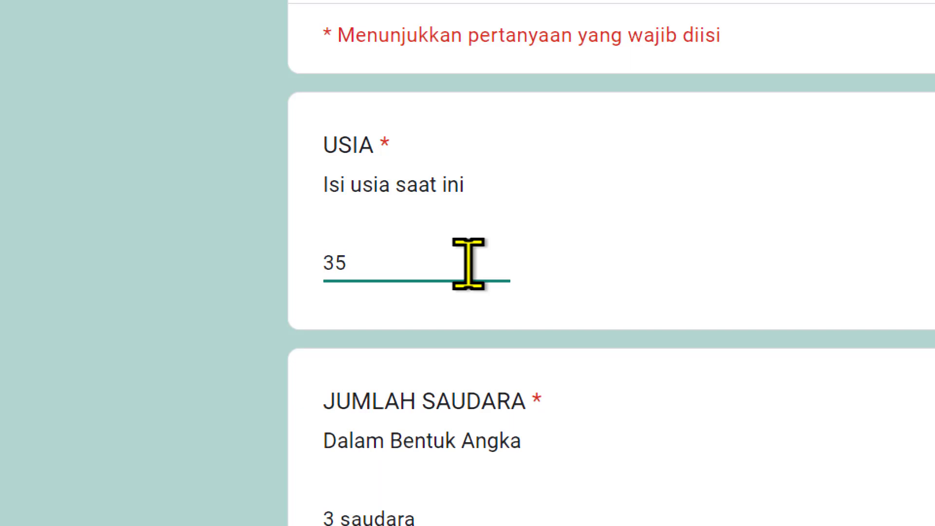
# Test the USIA answer with a second number after a space, such as "35 1" and "35 2", and clear the answer
pyautogui.write('a')
pyautogui.press('BackSpace')
pyautogui.press('BackSpace')
pyautogui.write('1')
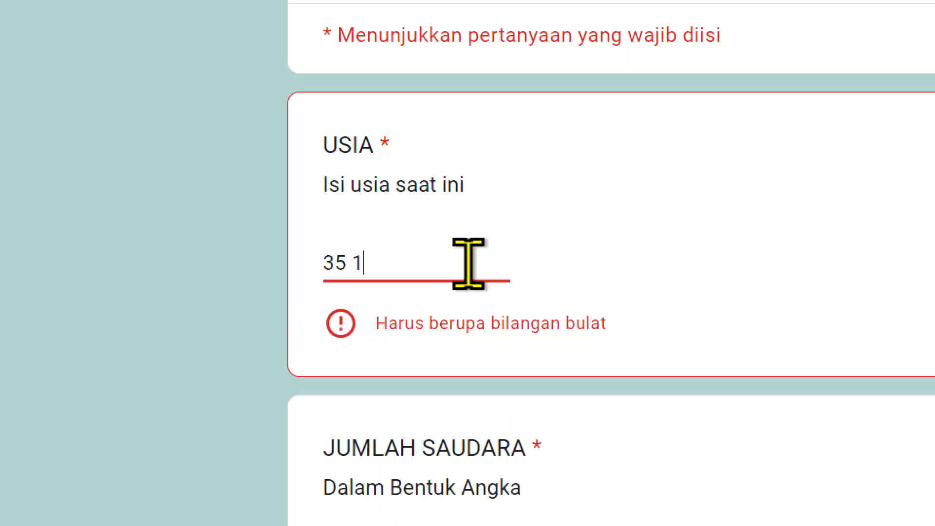
pyautogui.press('BackSpace')
pyautogui.write('2')
pyautogui.press('BackSpace')
pyautogui.press('BackSpace')
pyautogui.press('BackSpace')
pyautogui.press('BackSpace')
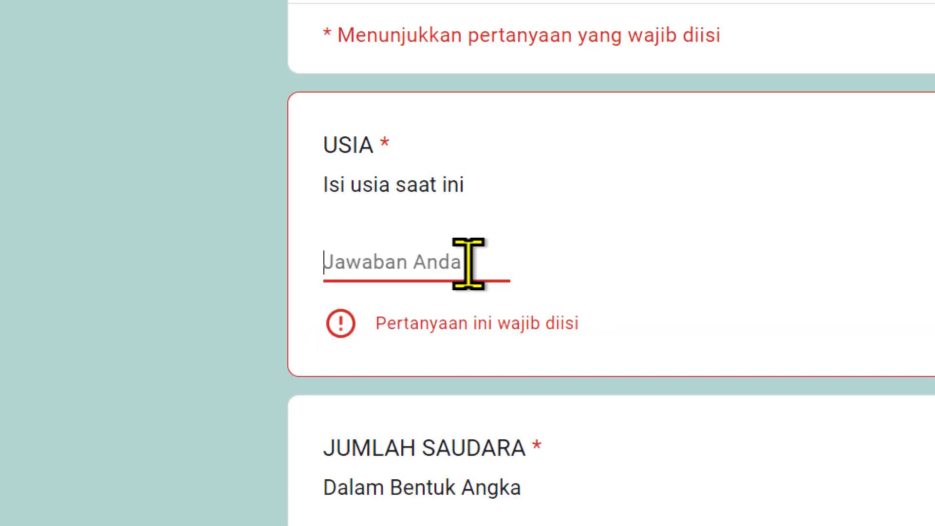
# Try 12, "1000 1" and "1000 12" as USIA answers and empty the field again
pyautogui.write('12')
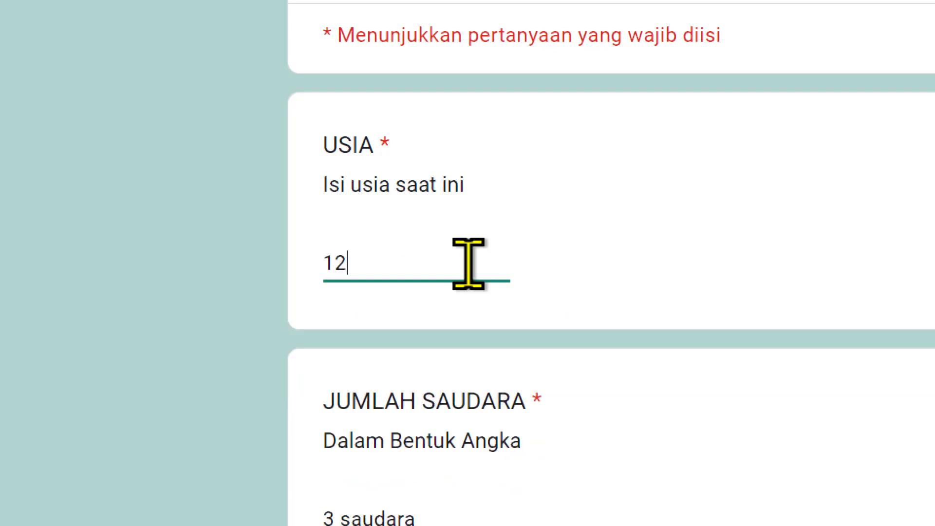
pyautogui.press('BackSpace')
pyautogui.write('000 121')
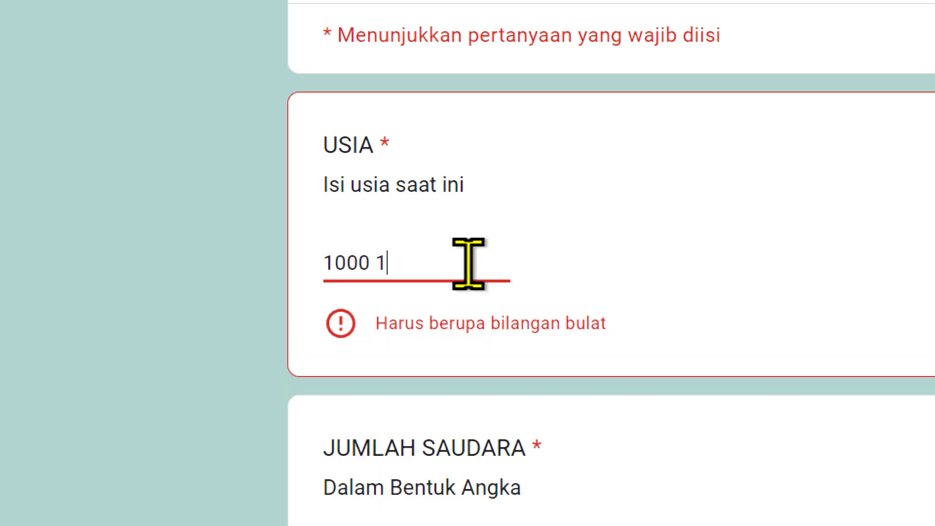
pyautogui.press('BackSpace')
pyautogui.press('BackSpace')
pyautogui.press('BackSpace')
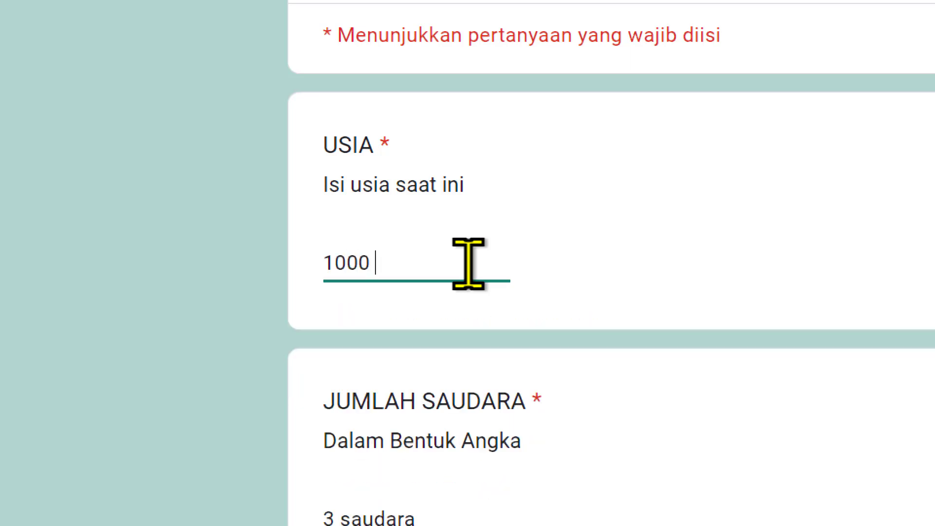
pyautogui.write('12')
pyautogui.press('BackSpace')
pyautogui.press('BackSpace')
pyautogui.press('BackSpace')
pyautogui.press('BackSpace')
pyautogui.press('BackSpace')
pyautogui.press('BackSpace')
pyautogui.press('BackSpace')
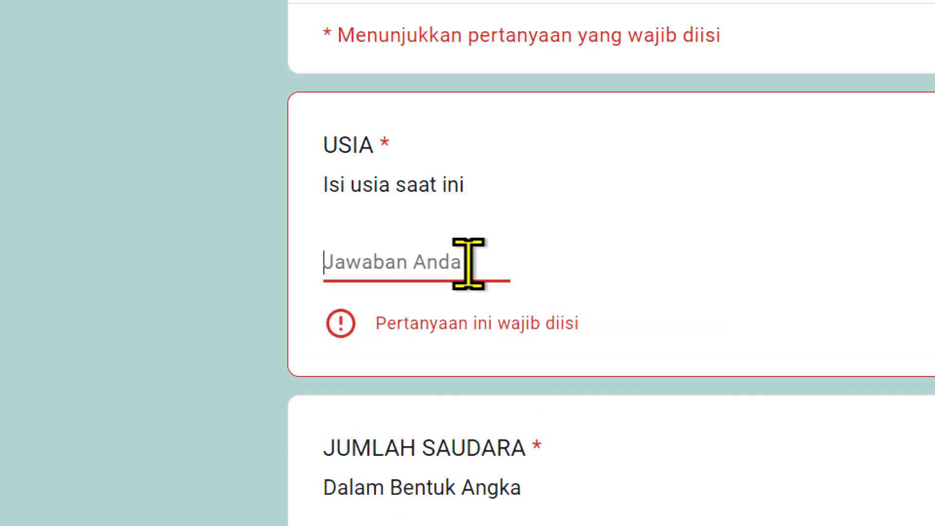
# Try 19 and "19 1" as USIA answers and delete the entry
pyautogui.write('19')
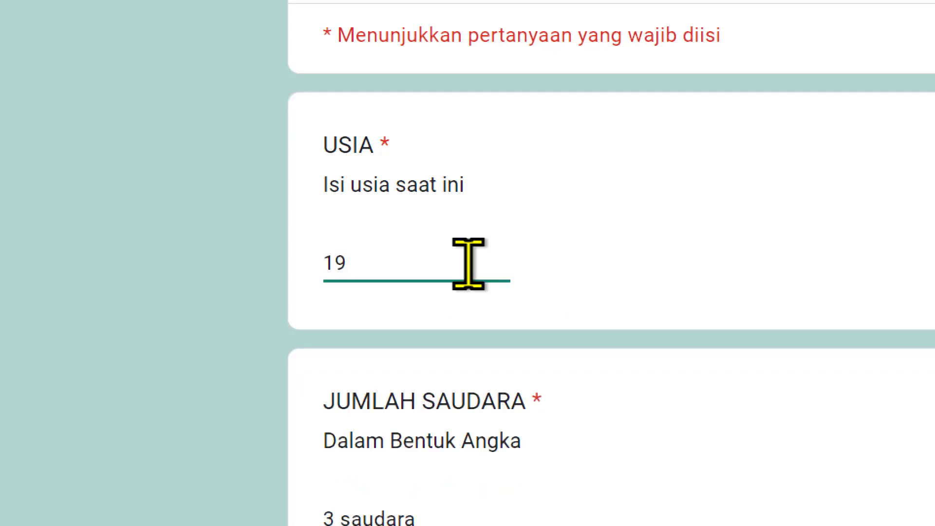
pyautogui.write(' 12')
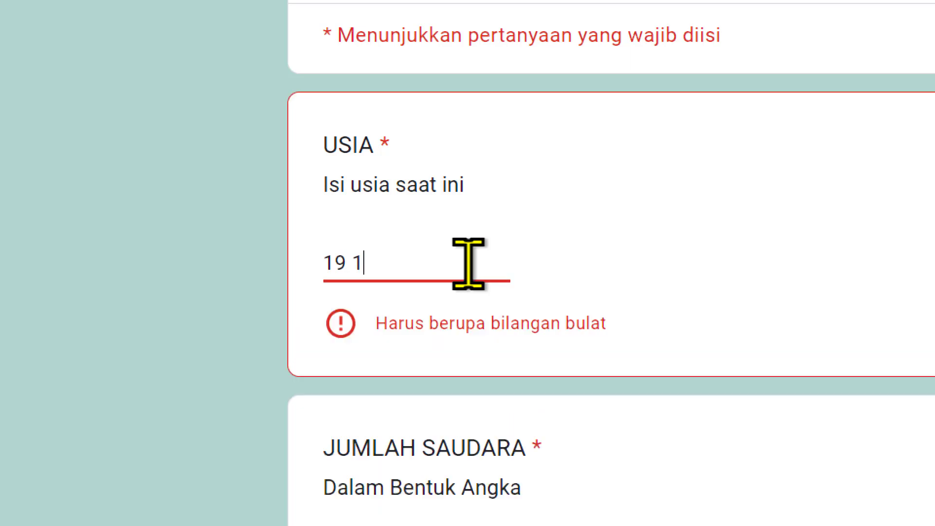
pyautogui.press('BackSpace')
pyautogui.press('BackSpace')
pyautogui.press('BackSpace')
pyautogui.press('BackSpace')
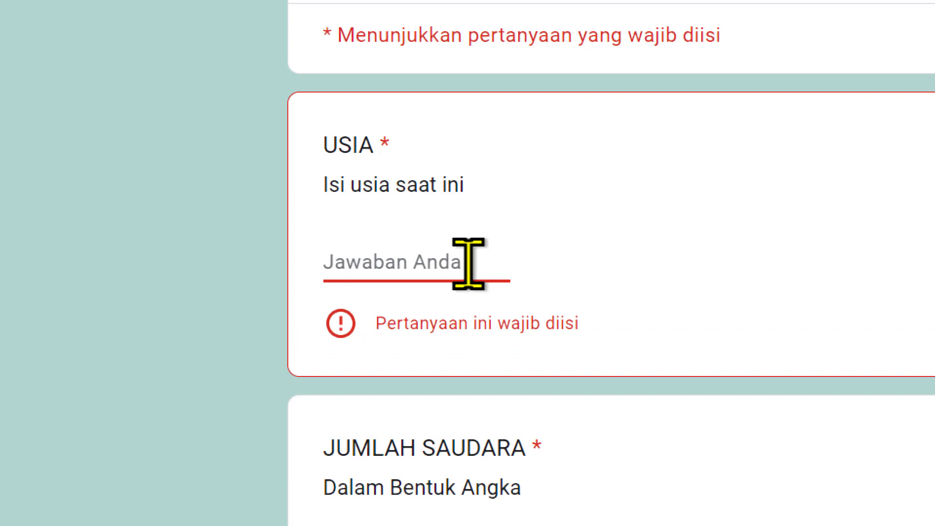
# Test "12 tah" as the USIA answer and cut it back to 12
pyautogui.write('12 tah')
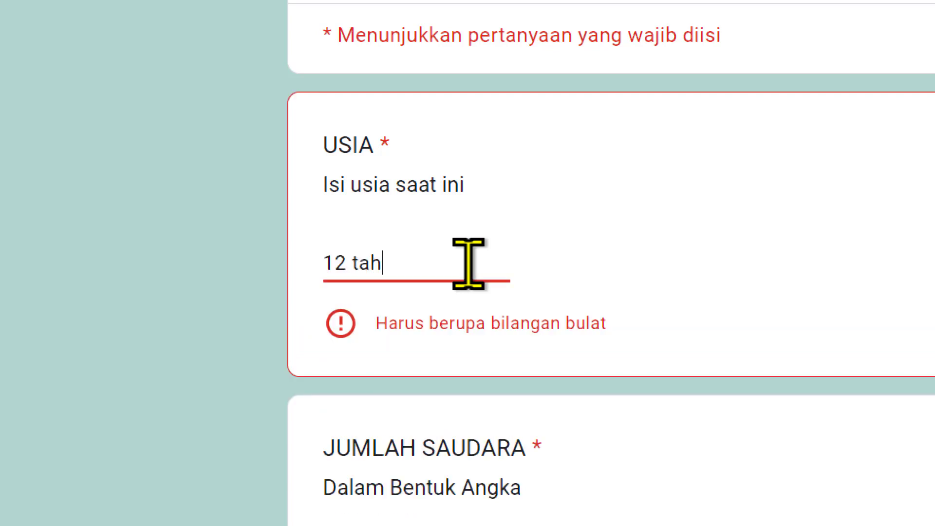
pyautogui.press('BackSpace')
pyautogui.press('BackSpace')
pyautogui.press('BackSpace')
pyautogui.press('BackSpace')
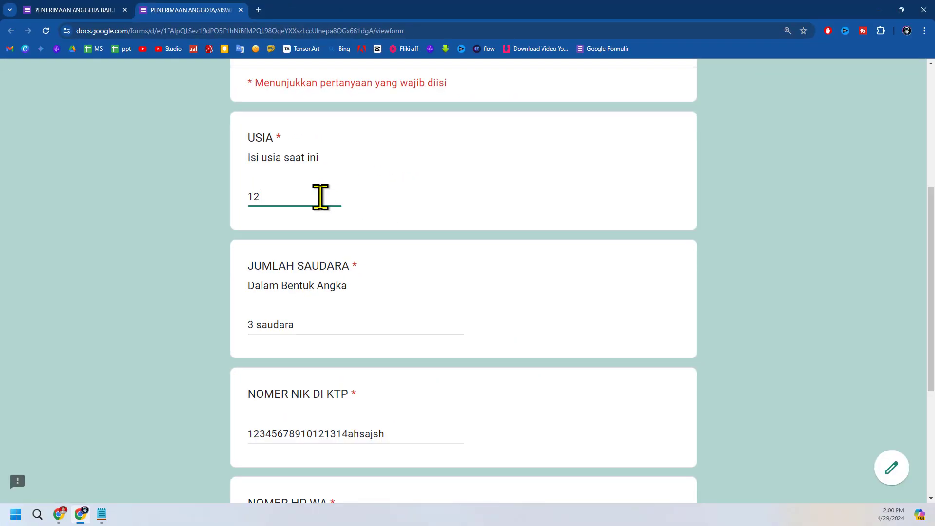
# Return to the form editor and add answer validation to JUMLAH SAUDARA, using type Angka with the condition Adalah angka
pyautogui.click(68, 9)
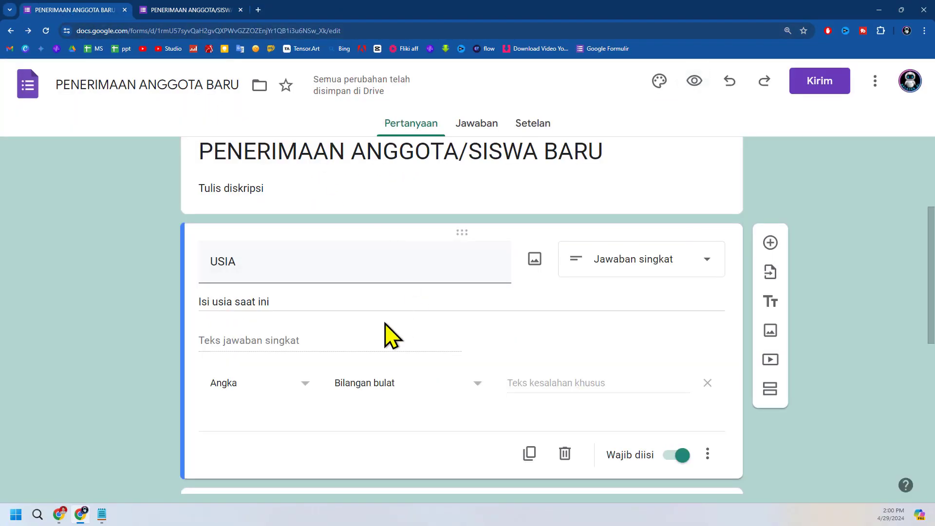
pyautogui.scroll(-5, 385, 337)
pyautogui.scroll(-1, 385, 334)
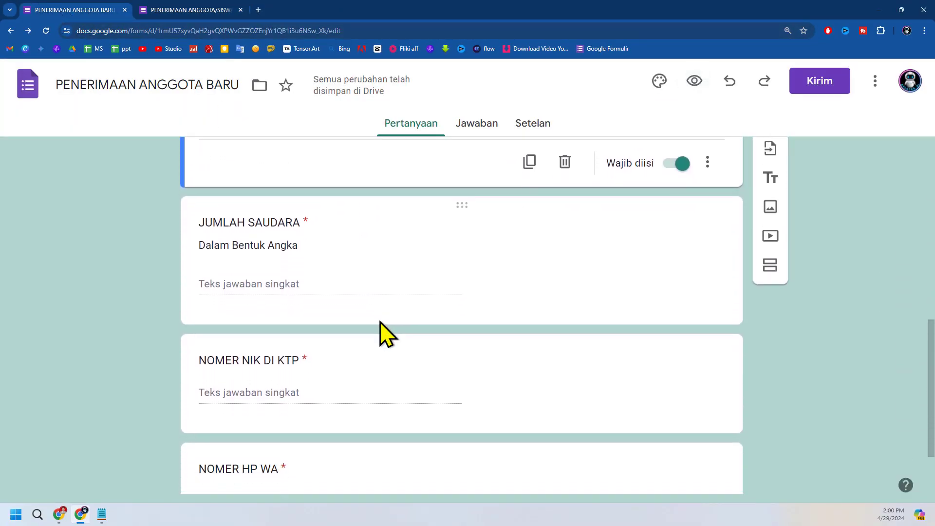
pyautogui.click(324, 241)
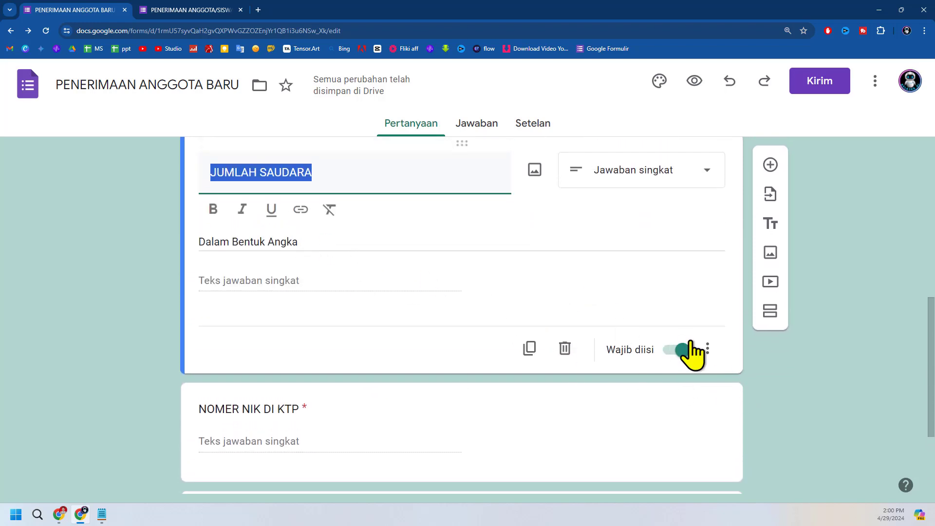
pyautogui.click(712, 351)
pyautogui.click(712, 354)
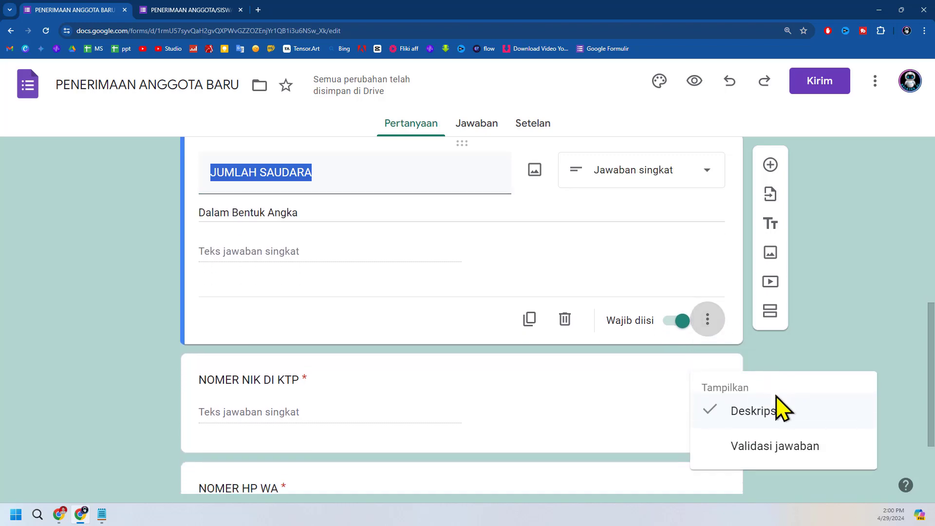
pyautogui.click(772, 445)
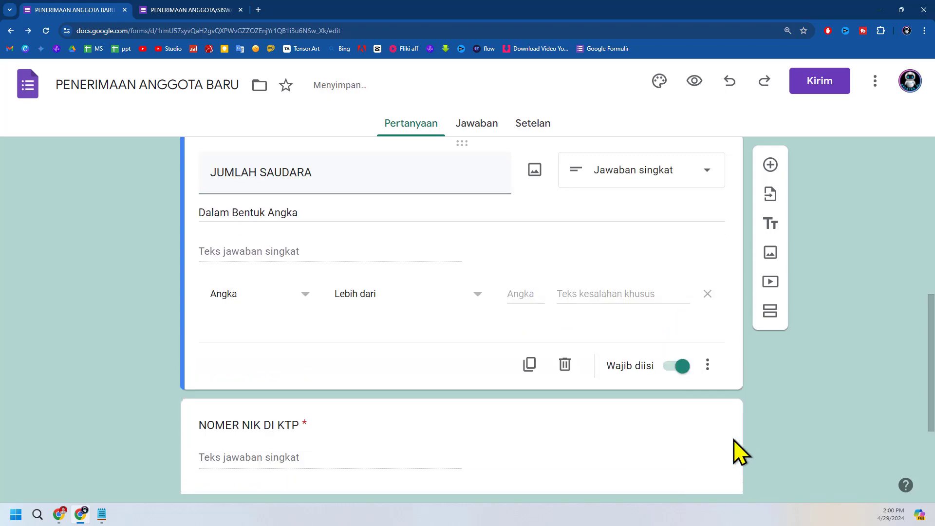
pyautogui.click(387, 299)
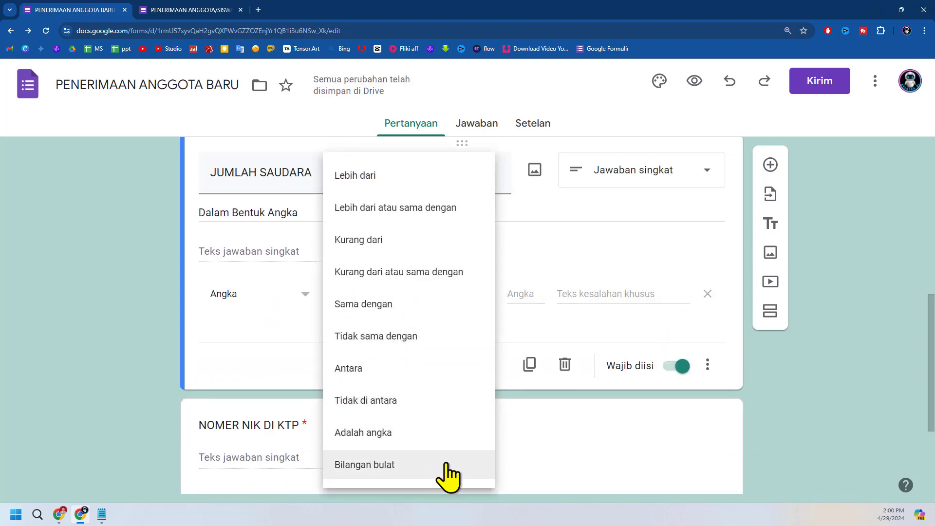
pyautogui.click(442, 433)
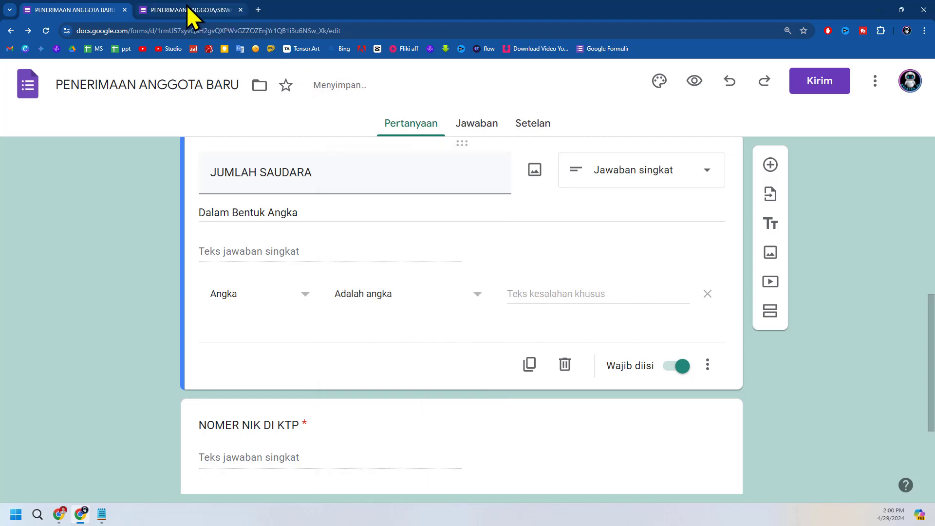
# Reload the form preview and shorten the JUMLAH SAUDARA answer to 3 by removing the word "saudara"
pyautogui.click(237, 7)
pyautogui.click(45, 31)
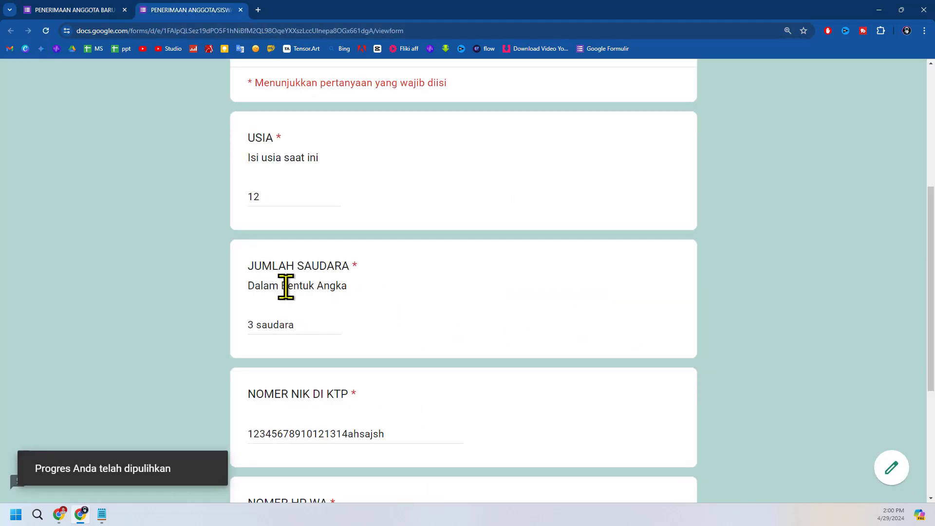
pyautogui.click(304, 331)
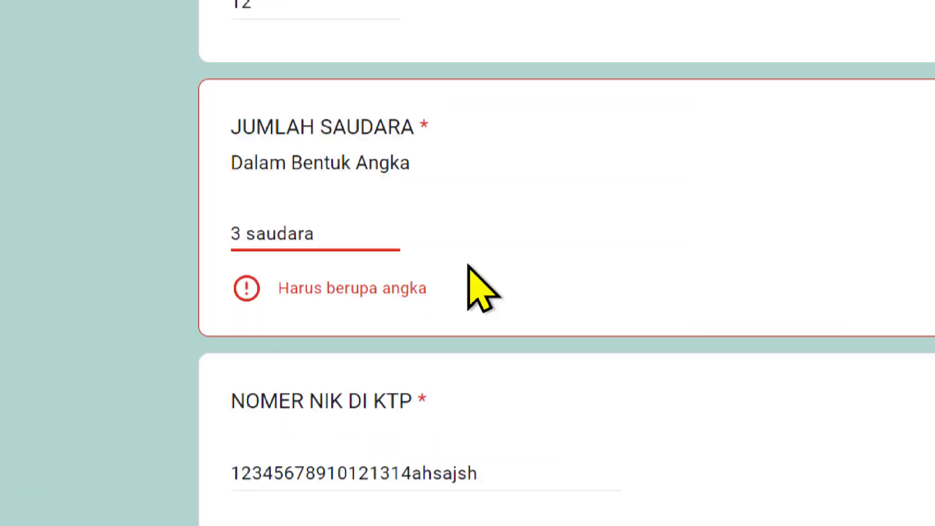
pyautogui.doubleClick(467, 269)
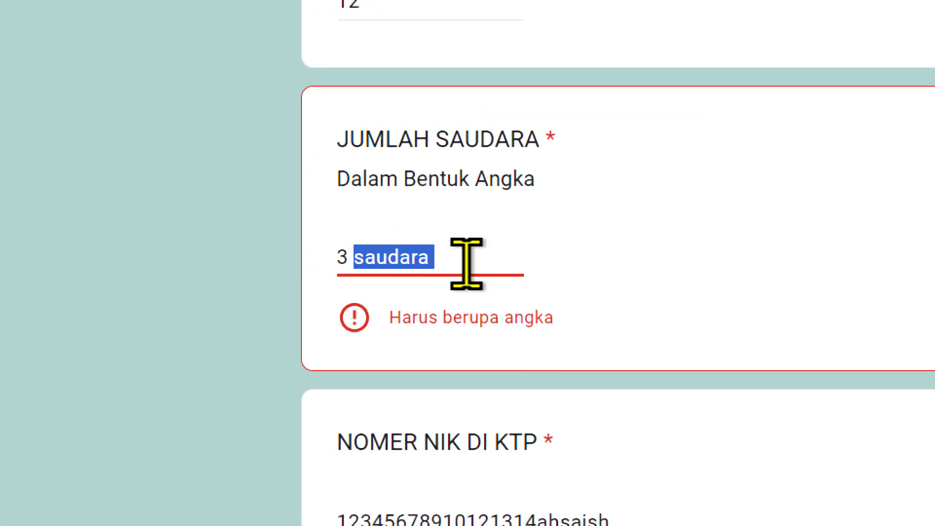
pyautogui.press('BackSpace')
pyautogui.press('BackSpace')
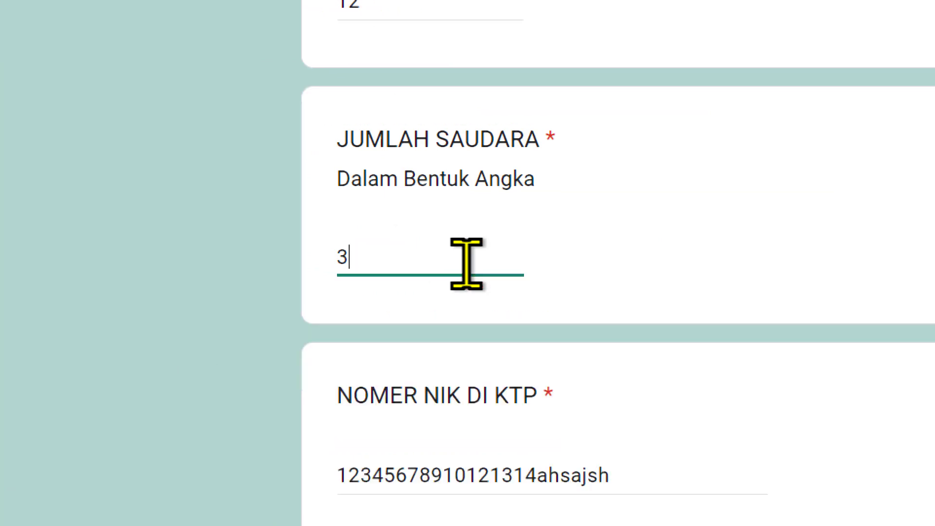
# Test the JUMLAH SAUDARA answer with "3 2" and "3a", restoring it to 3
pyautogui.write('2')
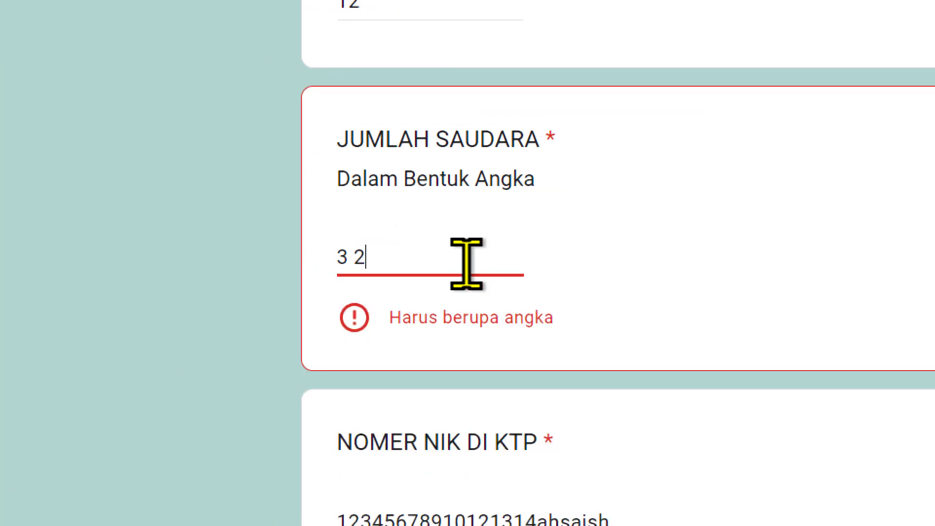
pyautogui.press('BackSpace')
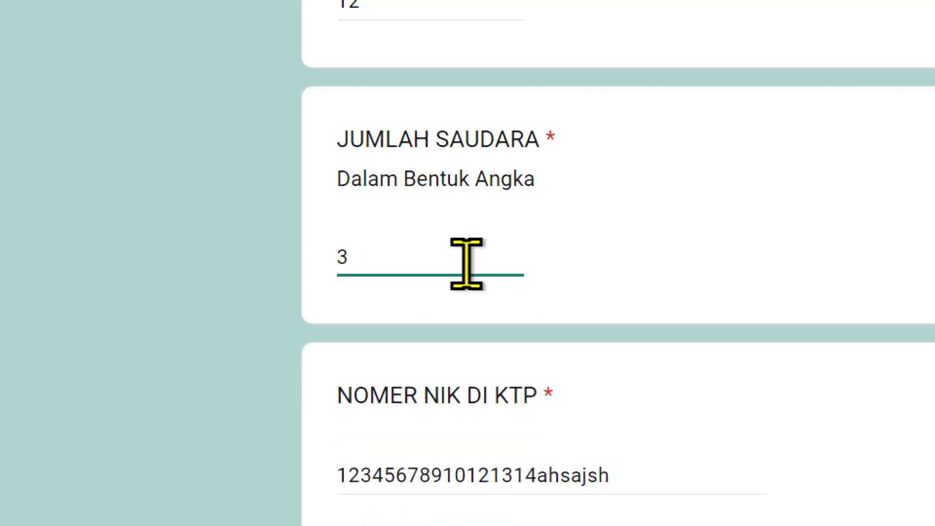
pyautogui.write('a')
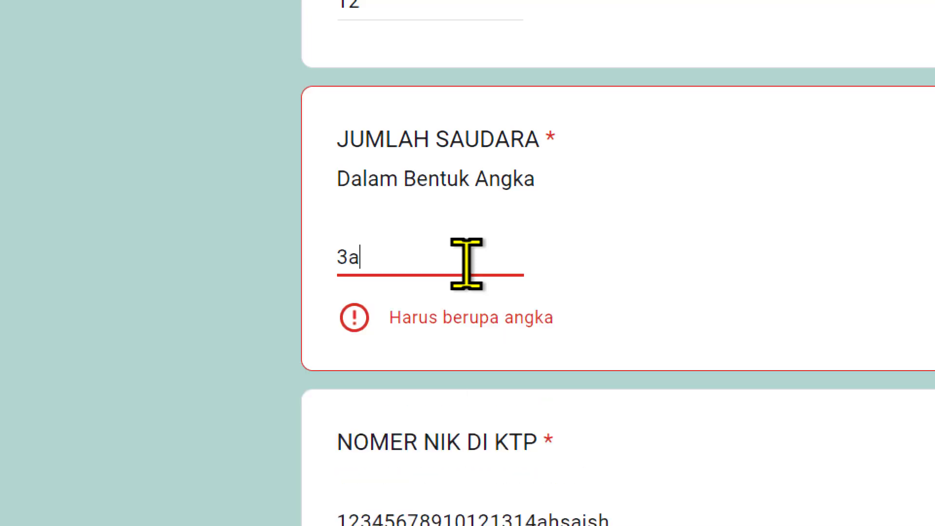
pyautogui.press('BackSpace')
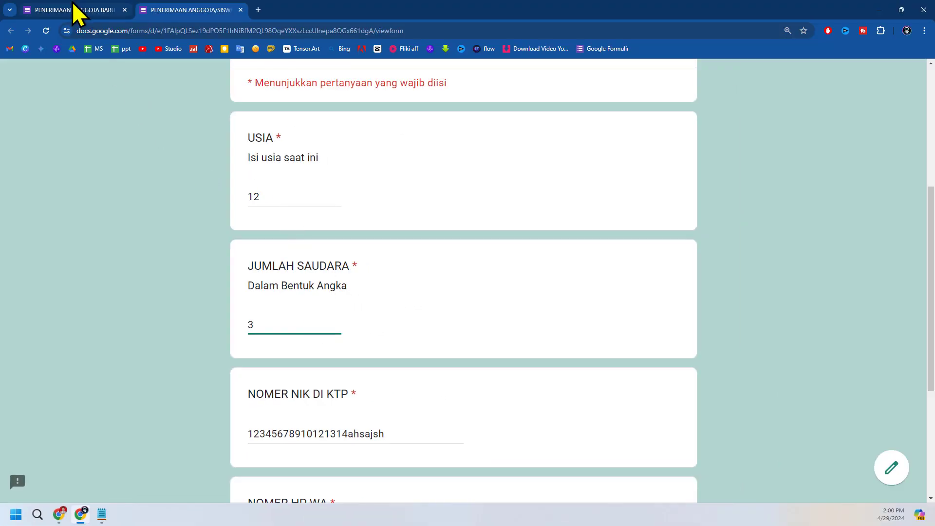
# Return to the form editor, look over the NIK and NOMER HP WA questions, and check the sample phone number formats in Notepad
pyautogui.click(74, 9)
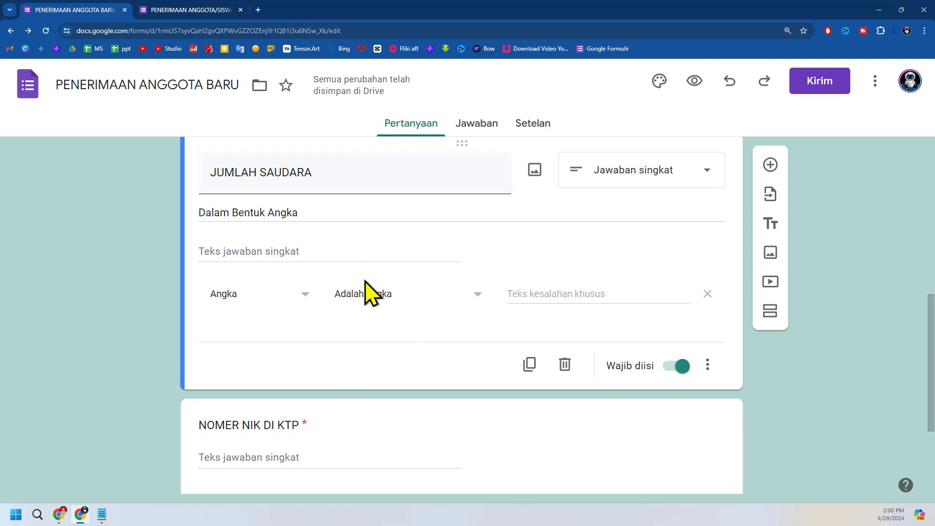
pyautogui.scroll(1, 295, 278)
pyautogui.scroll(-1, 298, 278)
pyautogui.scroll(-3, 307, 287)
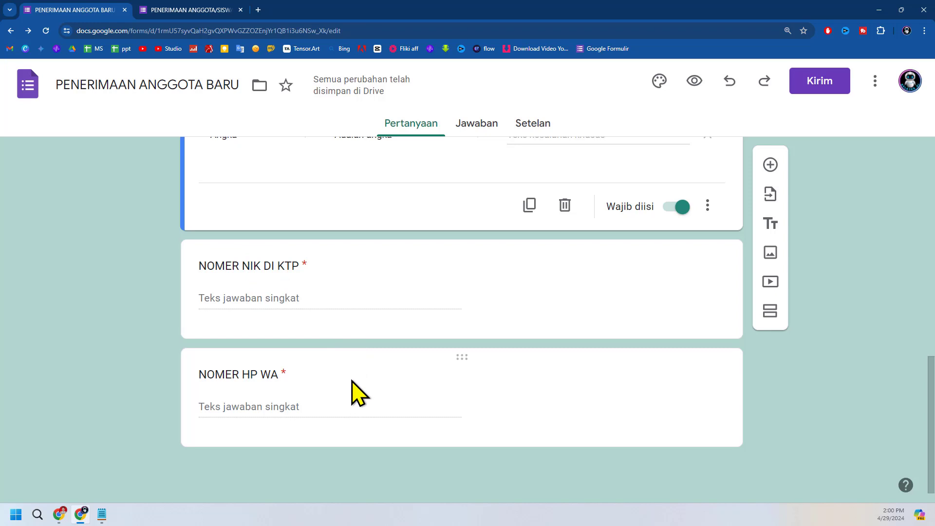
pyautogui.click(103, 517)
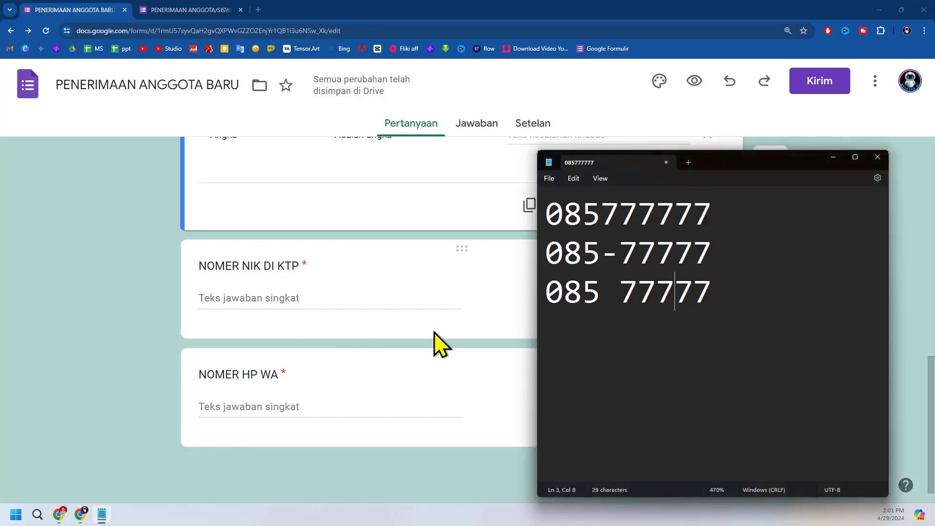
pyautogui.moveTo(774, 328); pyautogui.dragTo(511, 231)
pyautogui.click(506, 225)
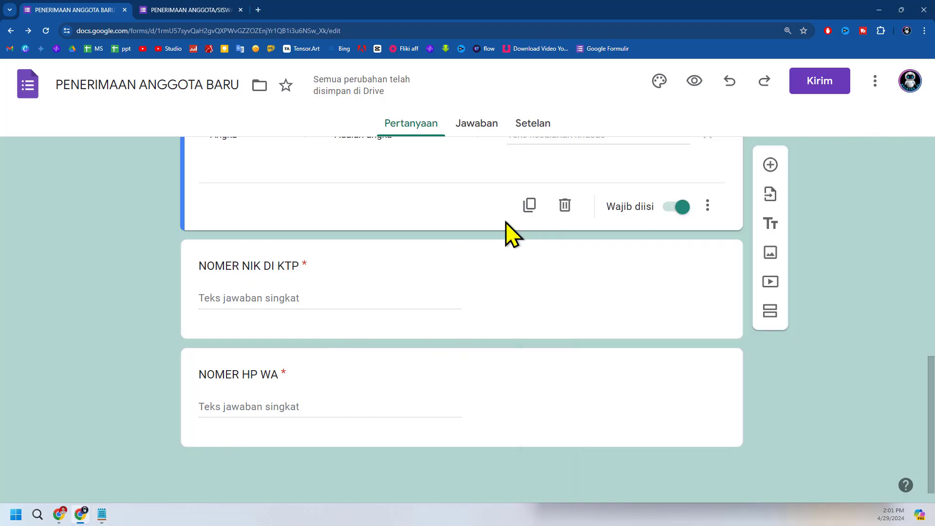
# Switch to Notepad and write the note "NIK > ANgka - 16" describing the required NIK format
pyautogui.click(102, 514)
pyautogui.write('NIK')
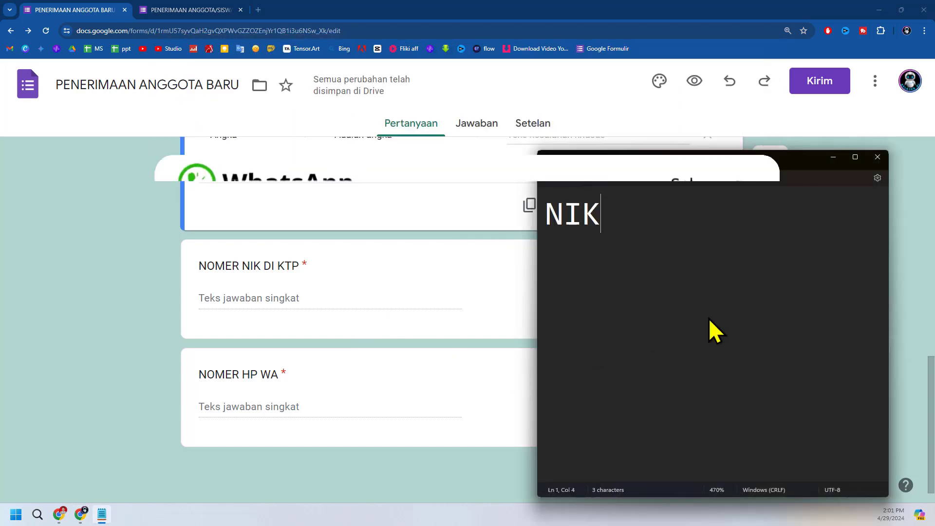
pyautogui.write(' > ANgk')
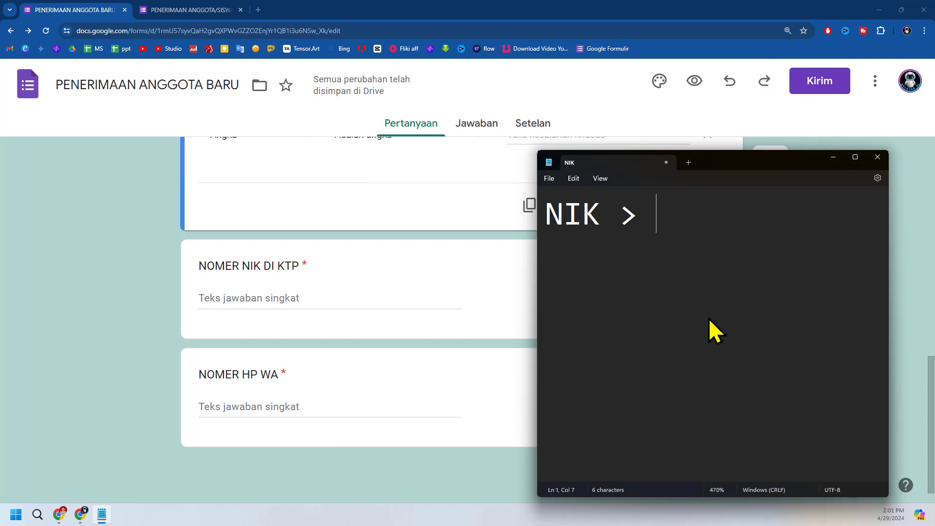
pyautogui.write('a ')
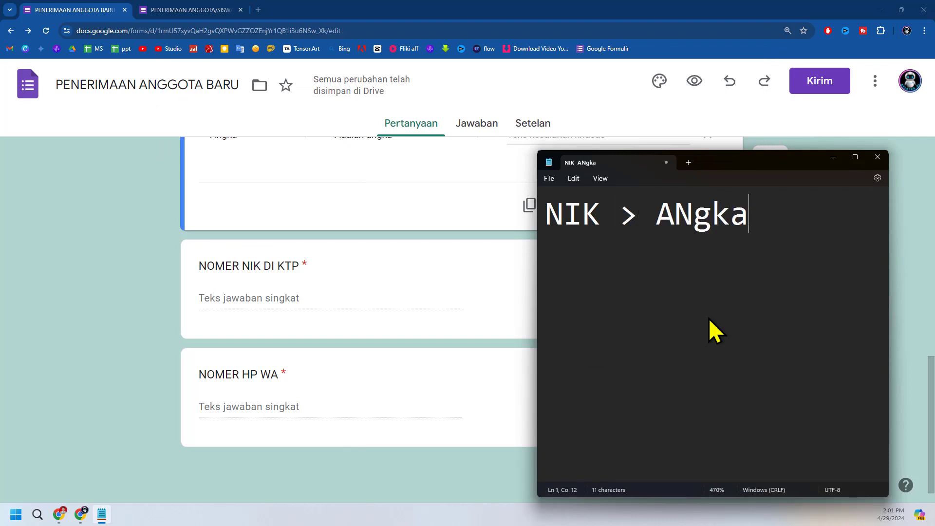
pyautogui.write('- 16')
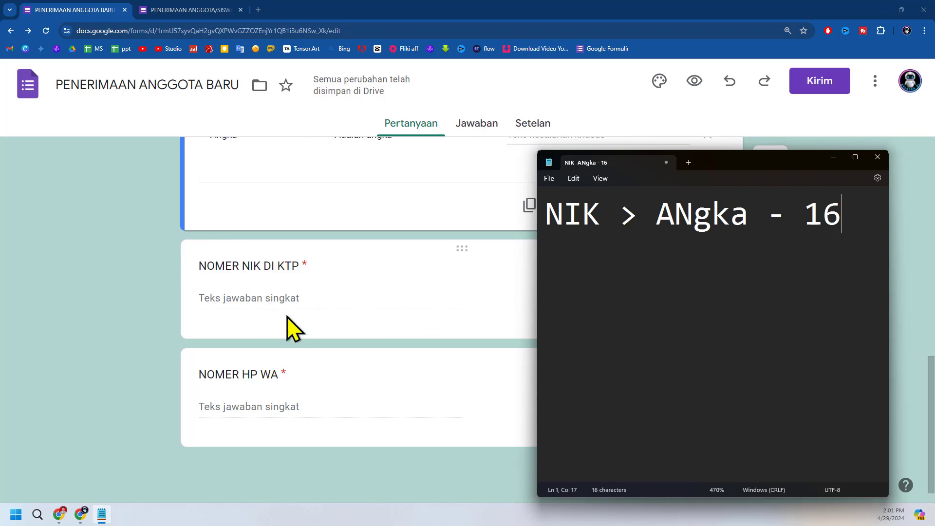
pyautogui.click(193, 11)
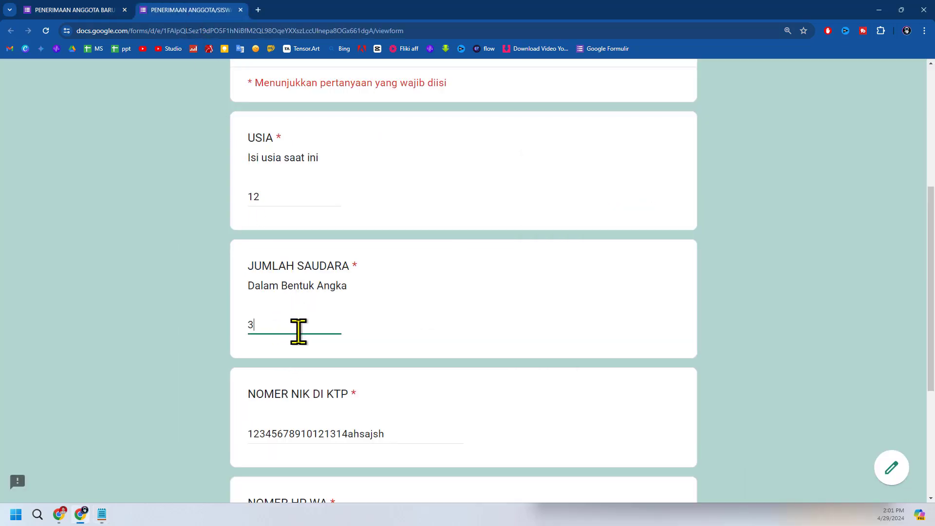
pyautogui.write('12323231545')
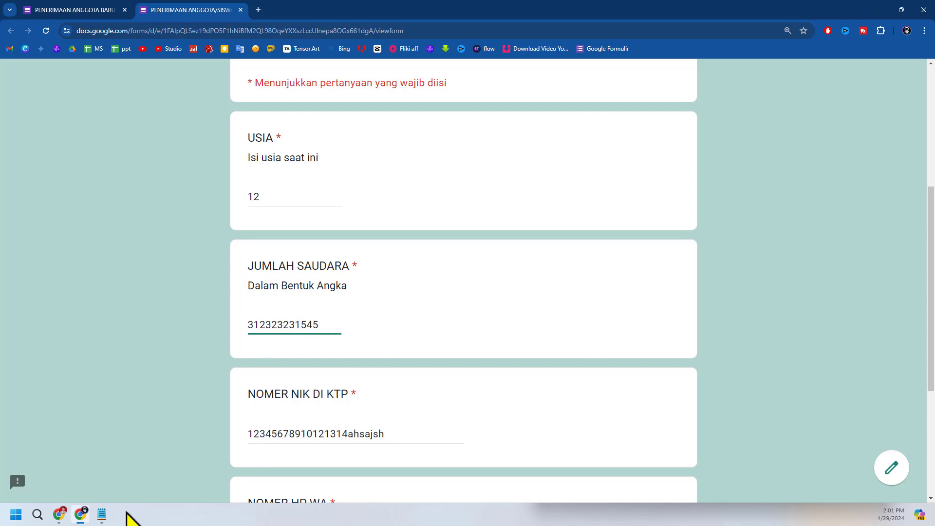
# Return to Notepad and correct the capitalization of "ANgka" to "Angka" in the NIK note
pyautogui.click(101, 515)
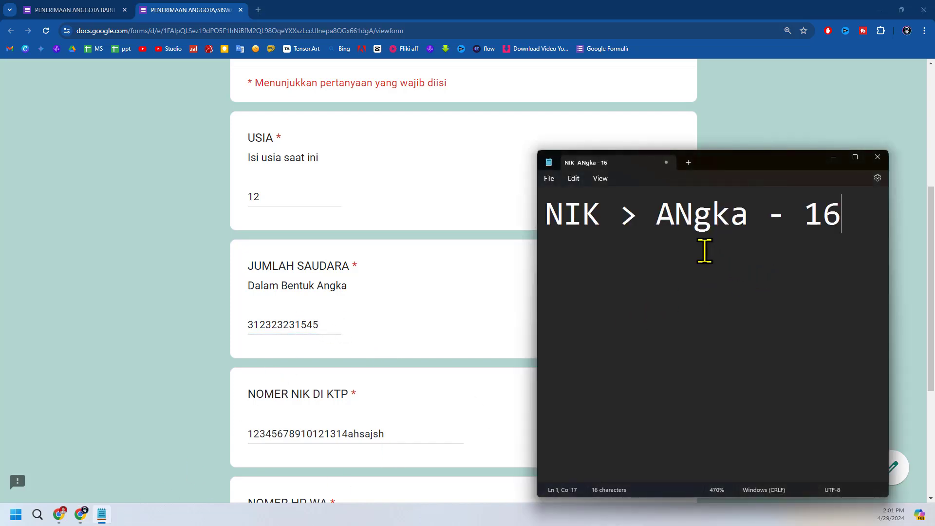
pyautogui.moveTo(692, 219); pyautogui.dragTo(673, 218)
pyautogui.write('n')
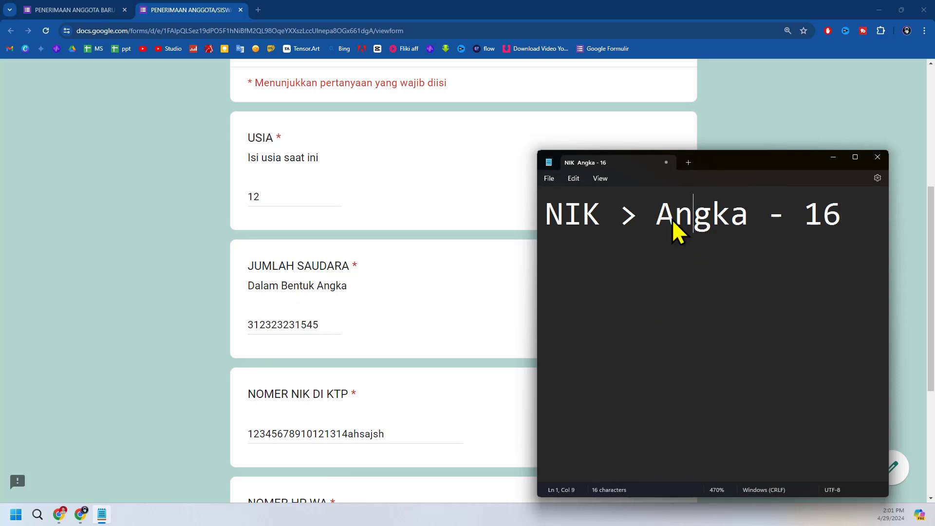
# Return to the form editor and add the description "JANGAN SAMPAI SALAH" to the NOMER NIK DI KTP question
pyautogui.click(101, 14)
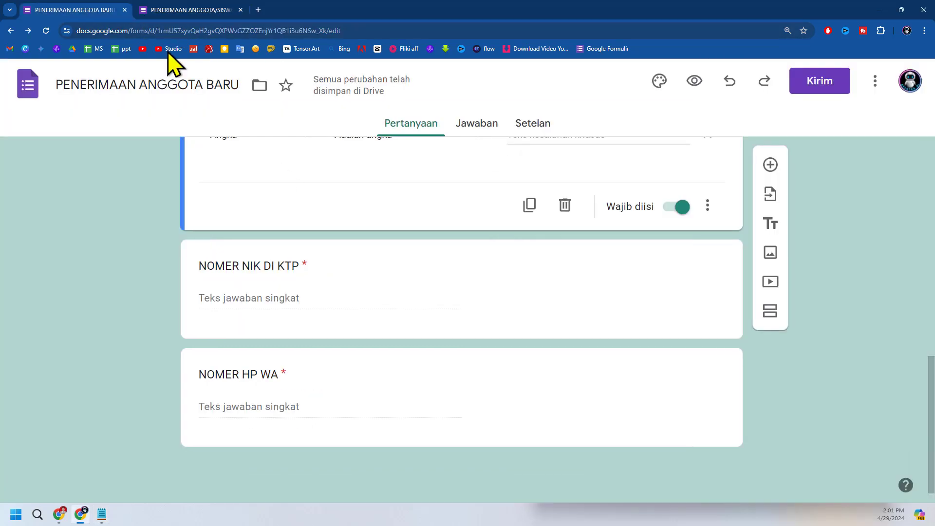
pyautogui.click(298, 264)
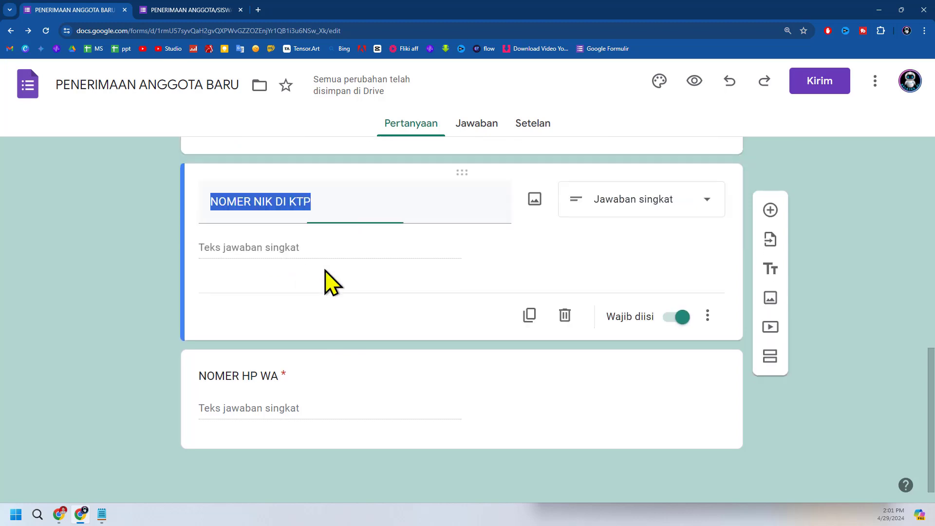
pyautogui.click(709, 346)
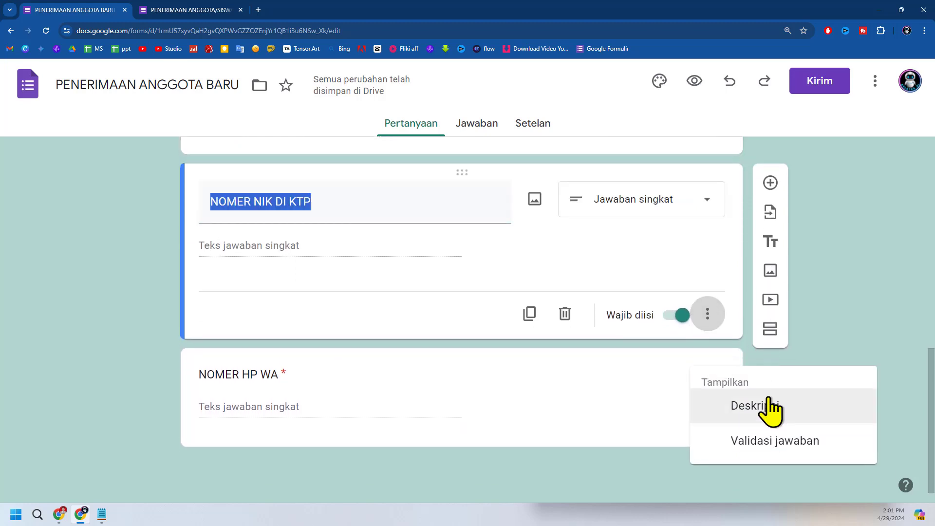
pyautogui.click(721, 405)
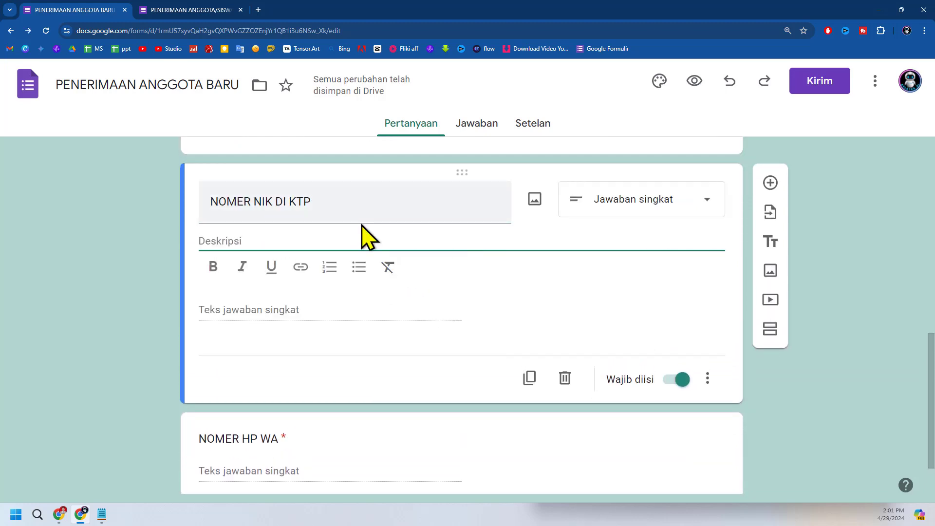
pyautogui.write('JANGAN SAMP')
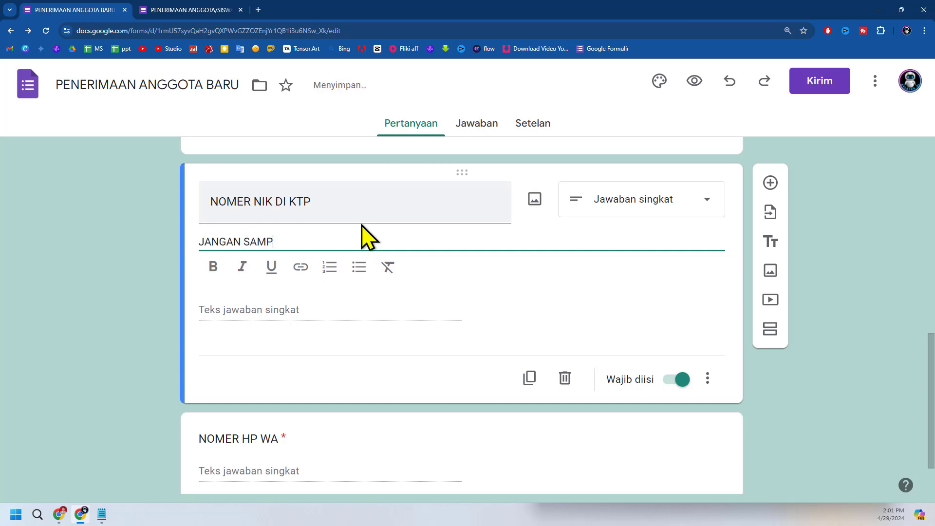
pyautogui.write('AI SALAH')
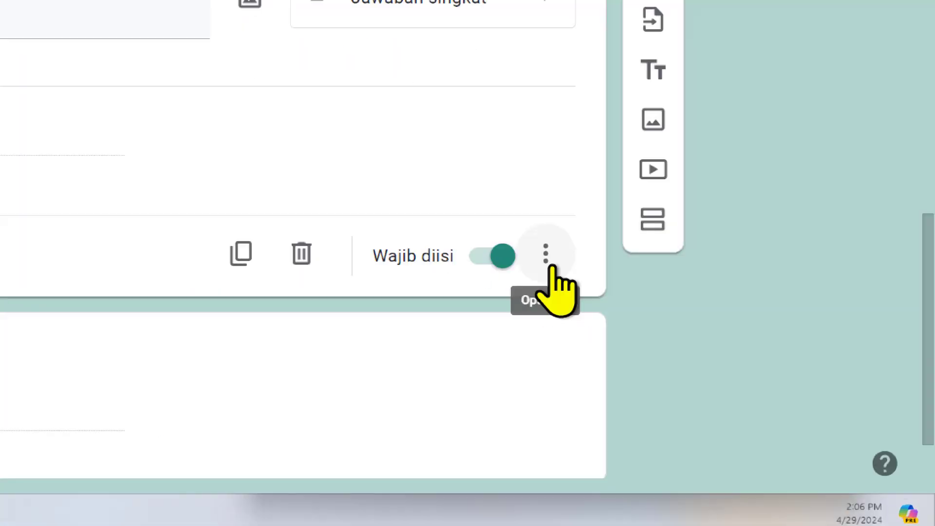
# Add answer validation to NOMER NIK DI KTP, using type Regular expression with the condition Kecocokan
pyautogui.click(547, 256)
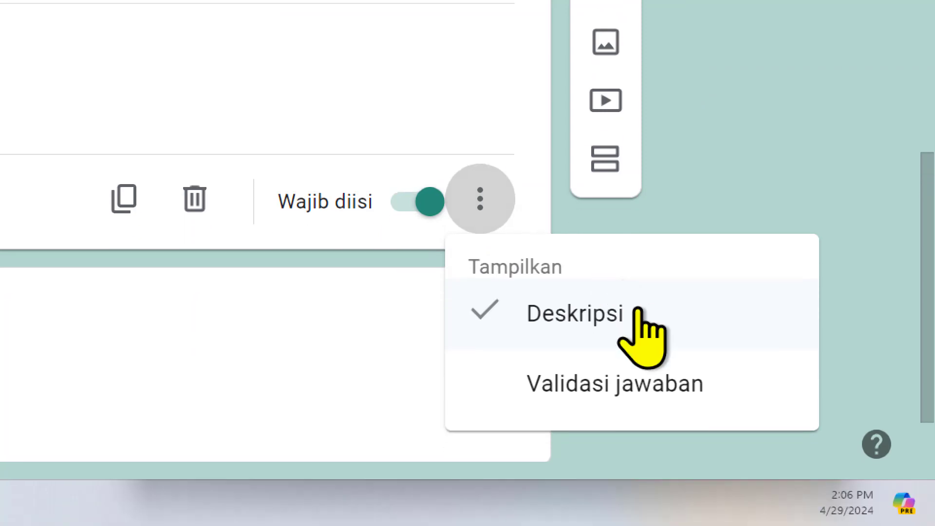
pyautogui.click(651, 396)
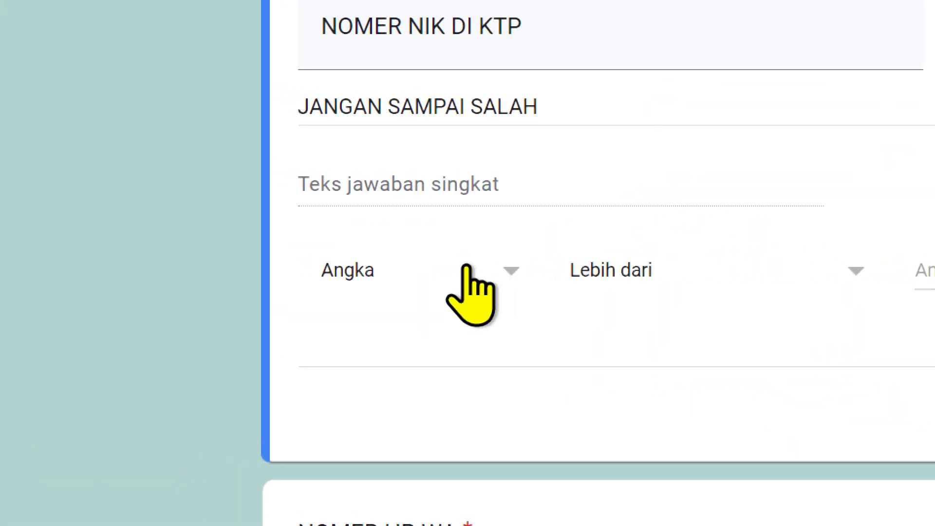
pyautogui.click(467, 269)
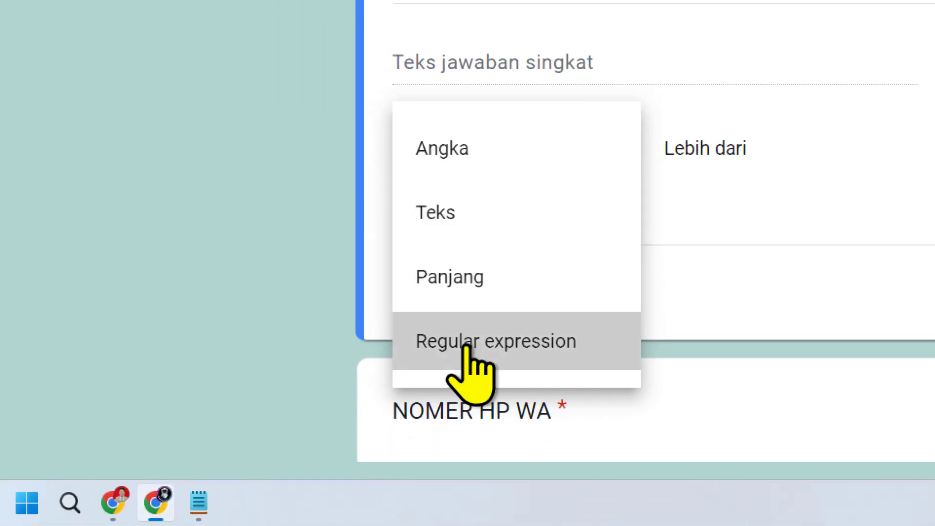
pyautogui.click(466, 347)
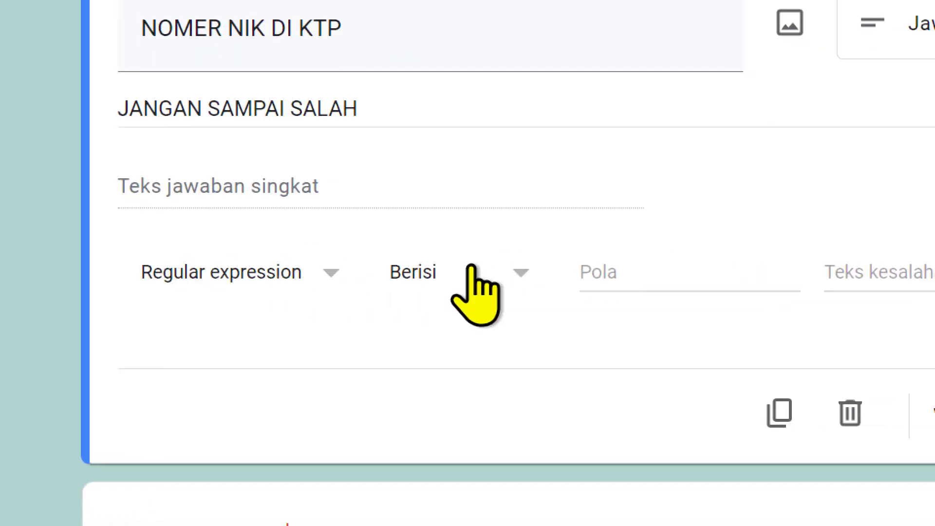
pyautogui.click(472, 273)
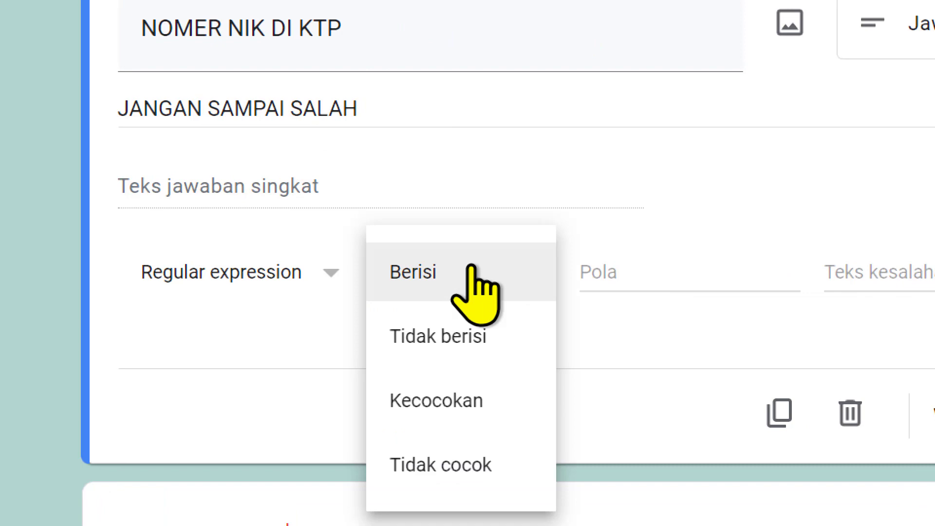
pyautogui.click(451, 390)
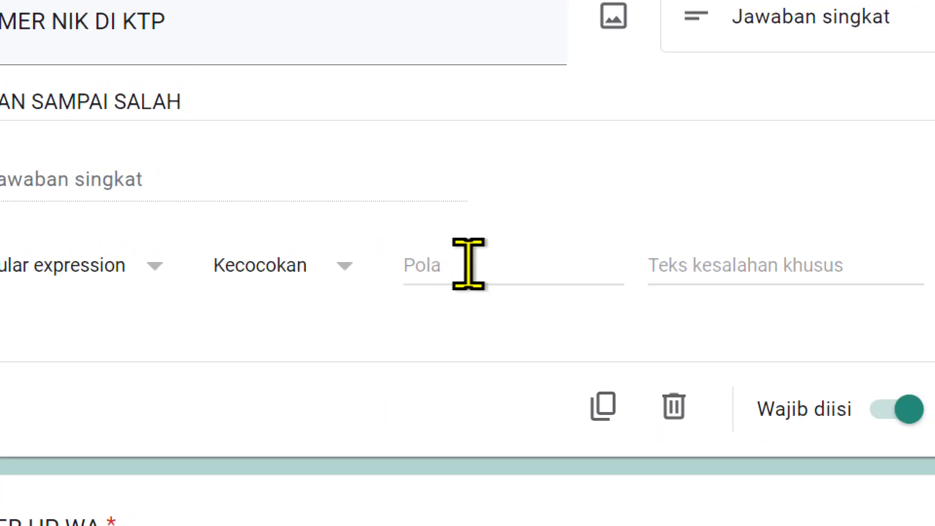
# Enter [0-9]{16} as the validation pattern for NOMER NIK DI KTP
pyautogui.click(468, 265)
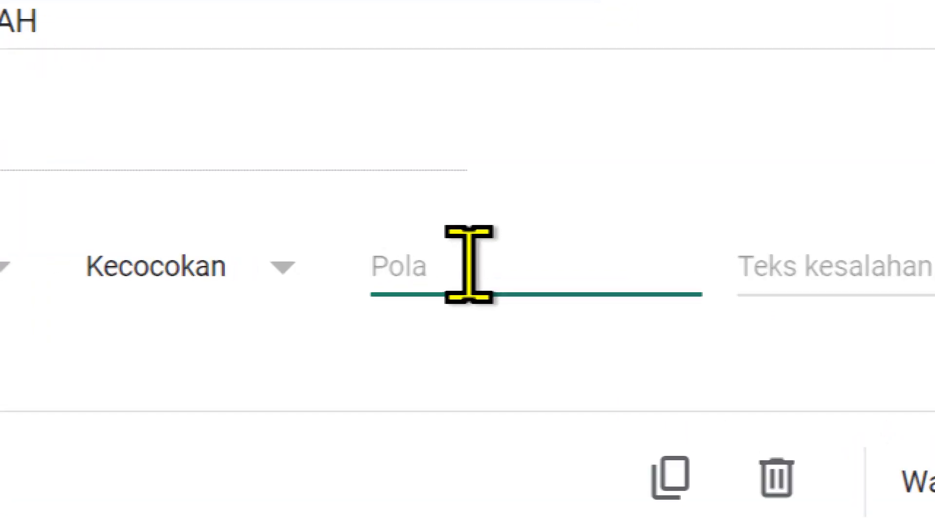
pyautogui.write('[')
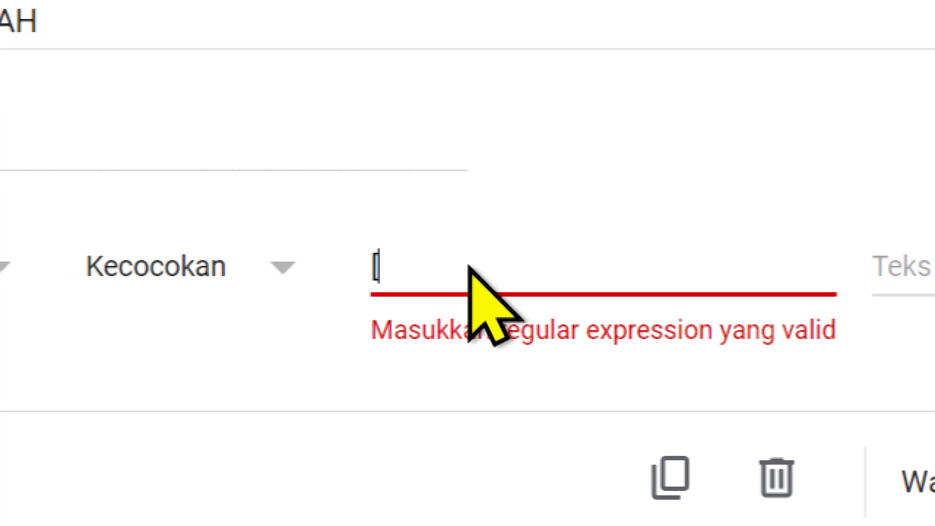
pyautogui.write('0-')
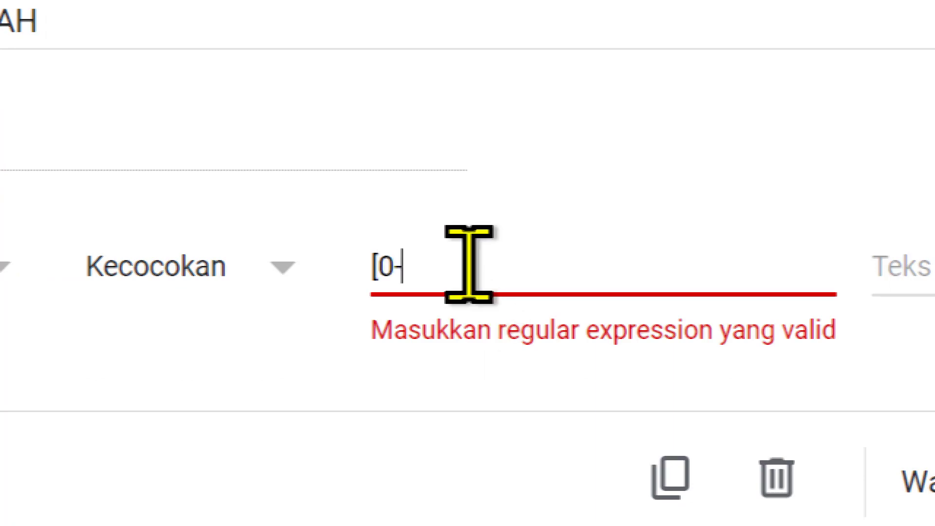
pyautogui.write('9]')
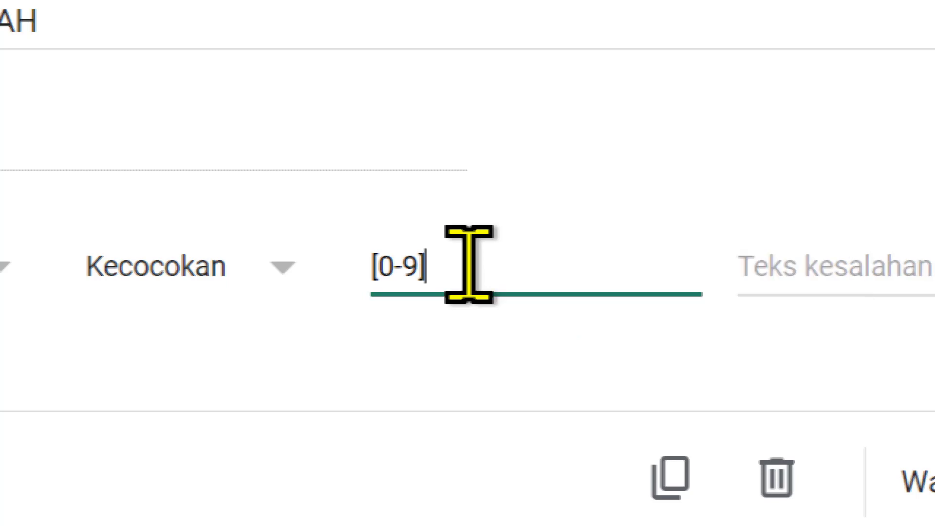
pyautogui.write('{')
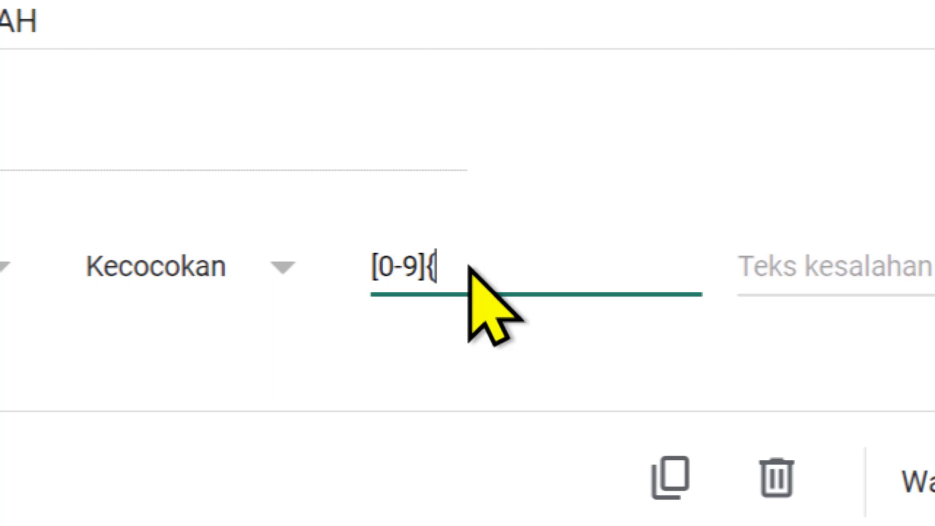
pyautogui.write('16')
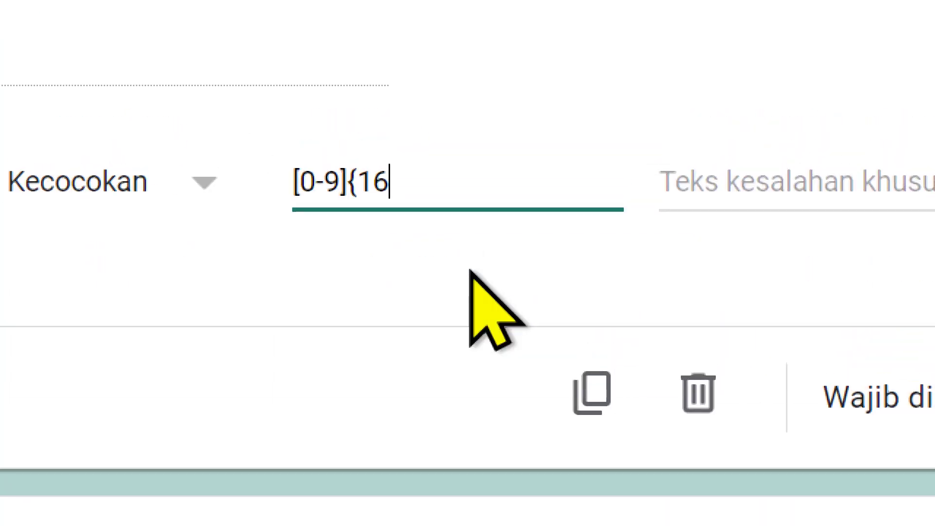
pyautogui.write('}')
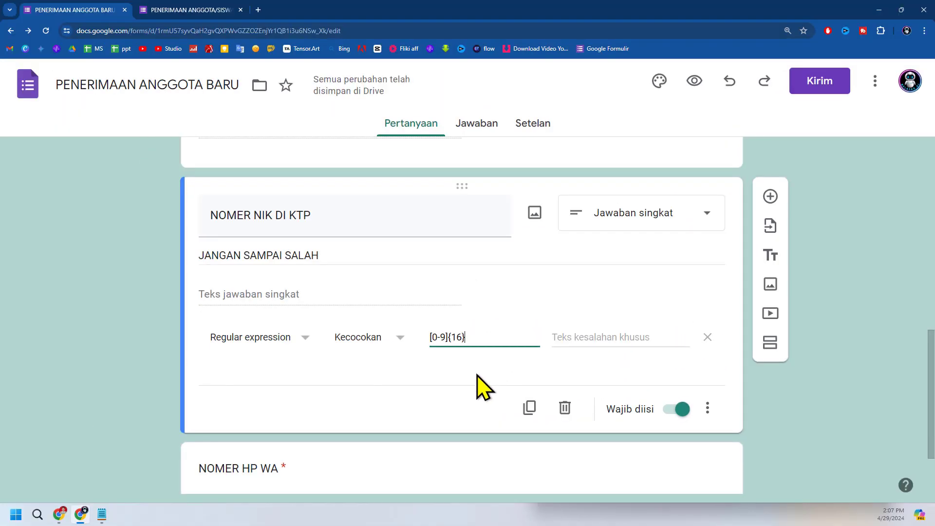
pyautogui.click(449, 384)
# Check the WA format note in Notepad and set the NOMER HP WA validation to Kecocokan with the pattern [0-9]{12}
pyautogui.scroll(-2, 451, 384)
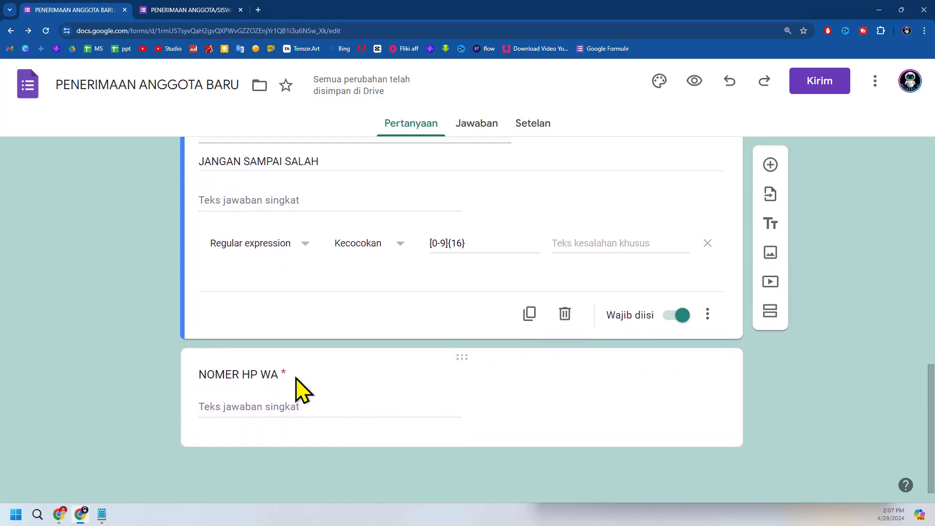
pyautogui.click(296, 379)
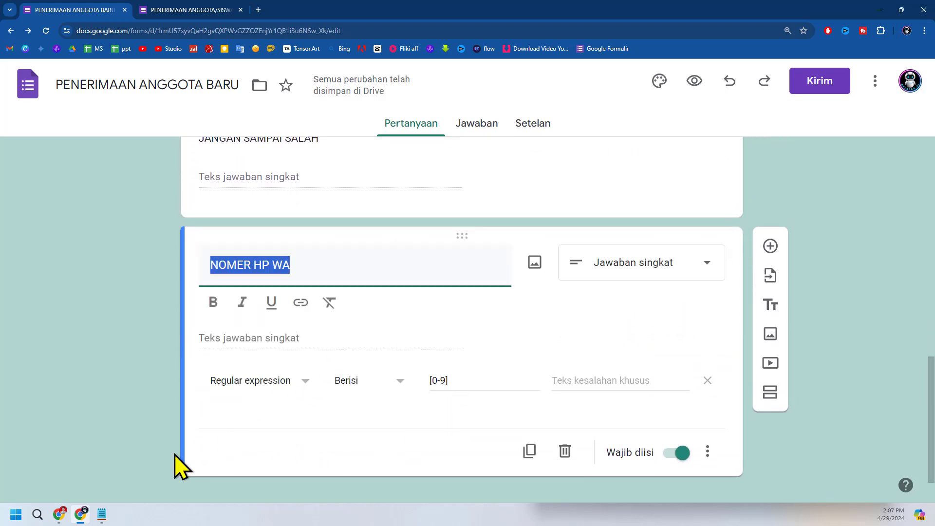
pyautogui.click(102, 514)
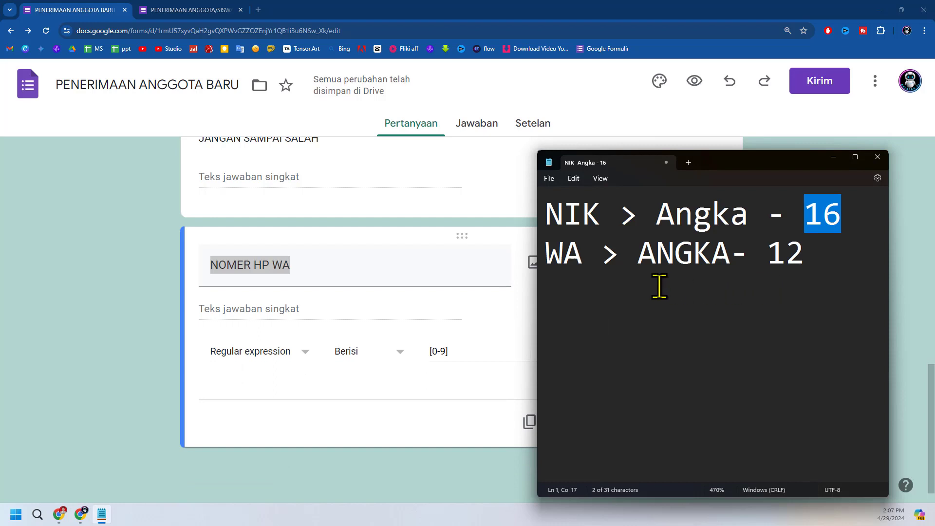
pyautogui.click(660, 258)
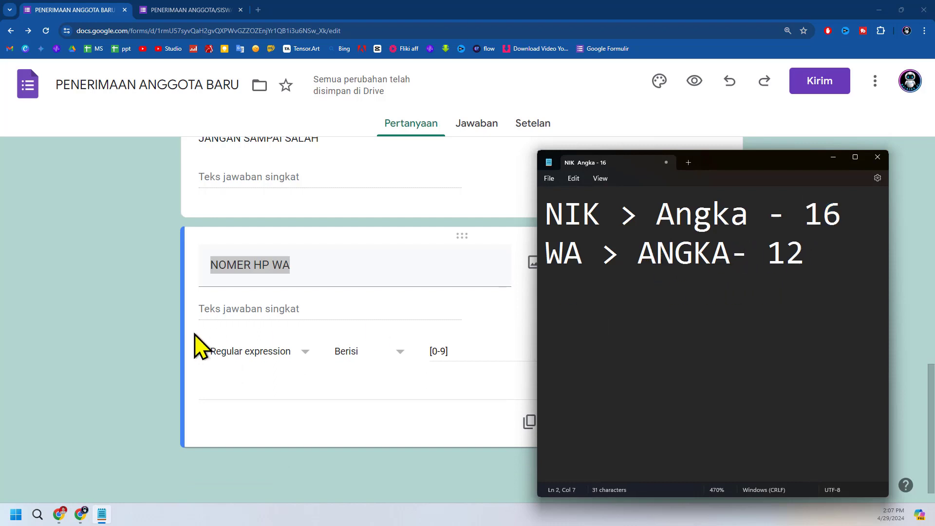
pyautogui.click(345, 355)
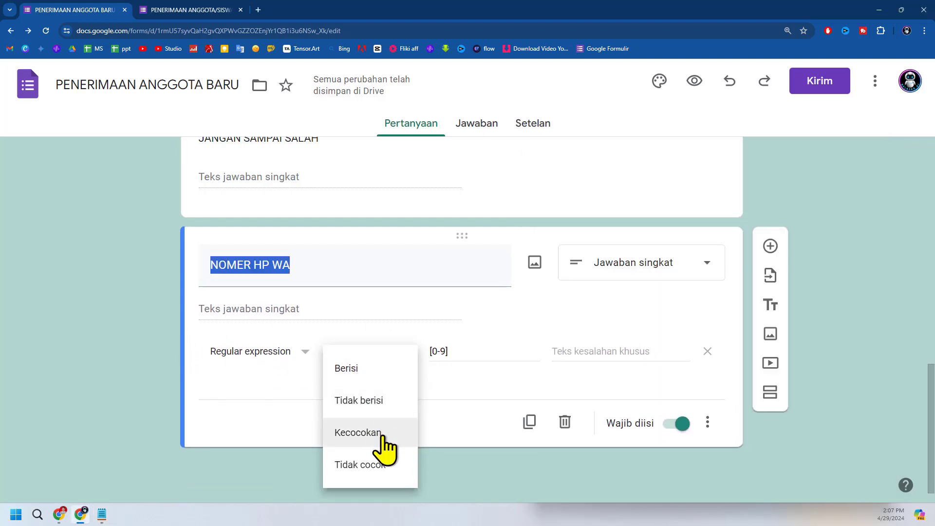
pyautogui.click(412, 433)
pyautogui.click(478, 355)
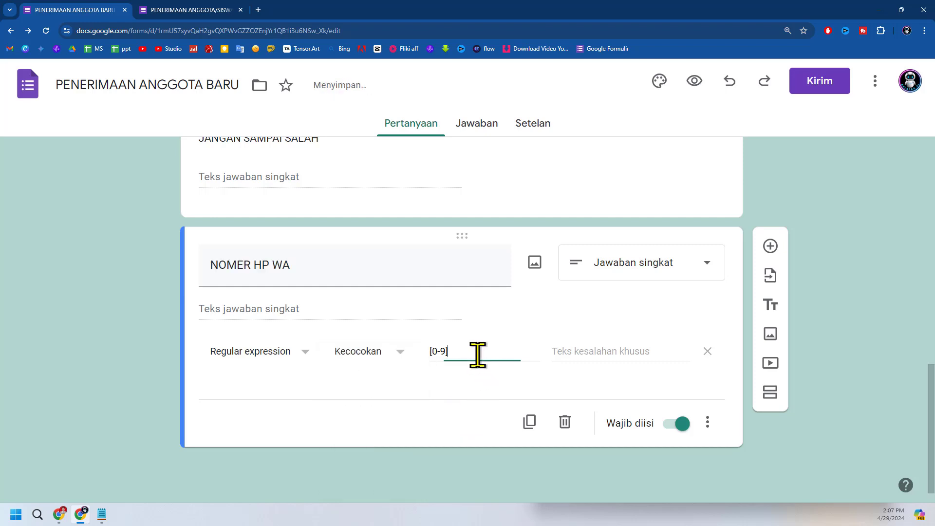
pyautogui.write('{')
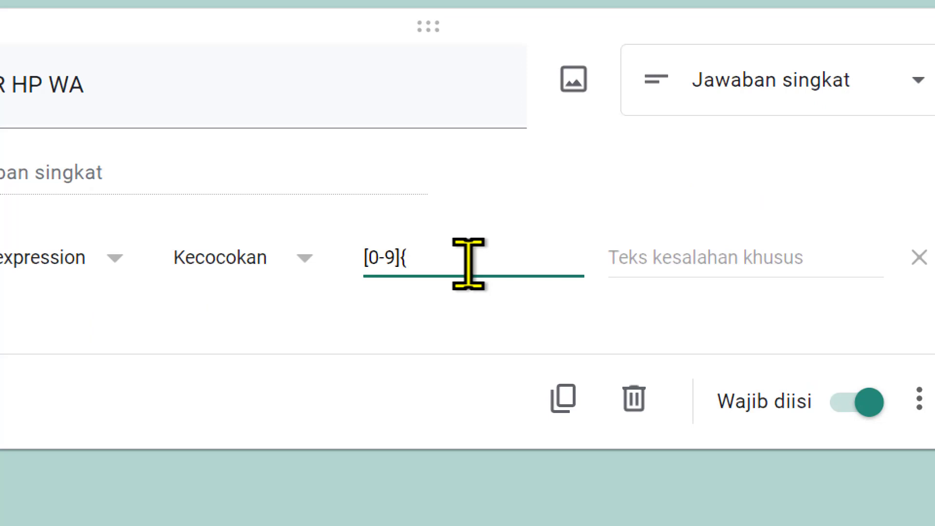
pyautogui.write('12}')
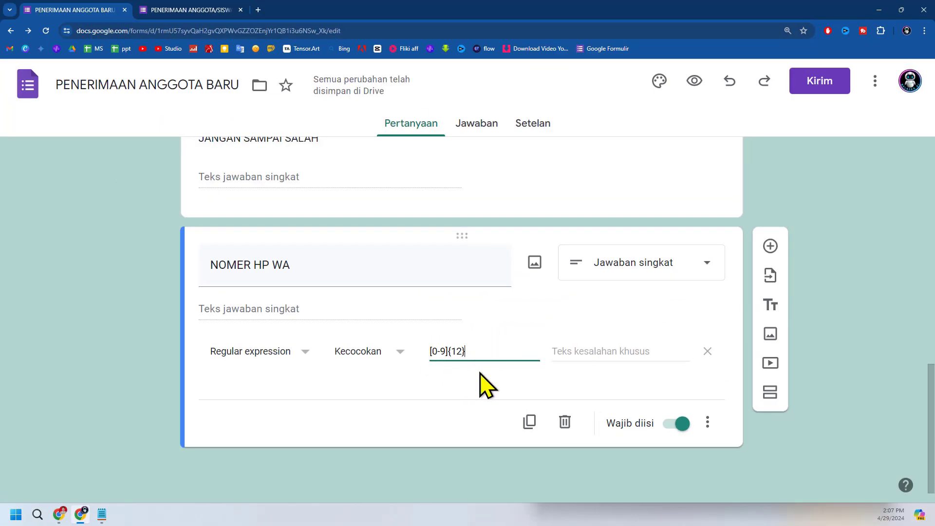
# Open the form preview and test the NOMER NIK DI KTP question with the text answer SASA
pyautogui.scroll(1, 485, 383)
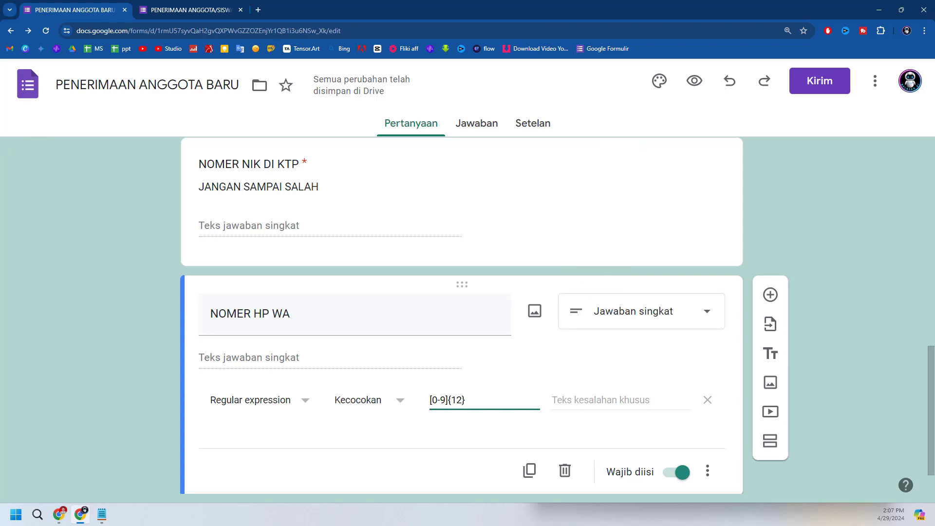
pyautogui.click(694, 82)
pyautogui.scroll(-5, 378, 363)
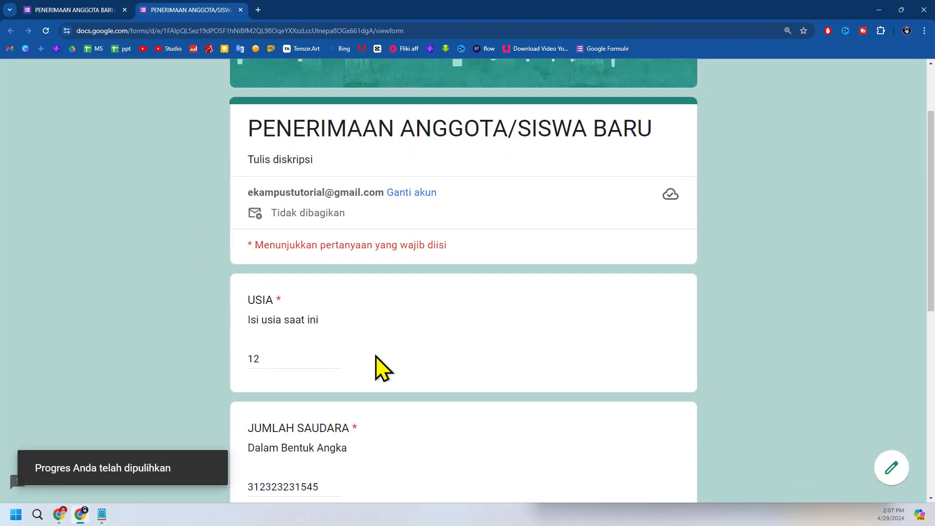
pyautogui.scroll(-4, 382, 354)
pyautogui.scroll(1, 344, 255)
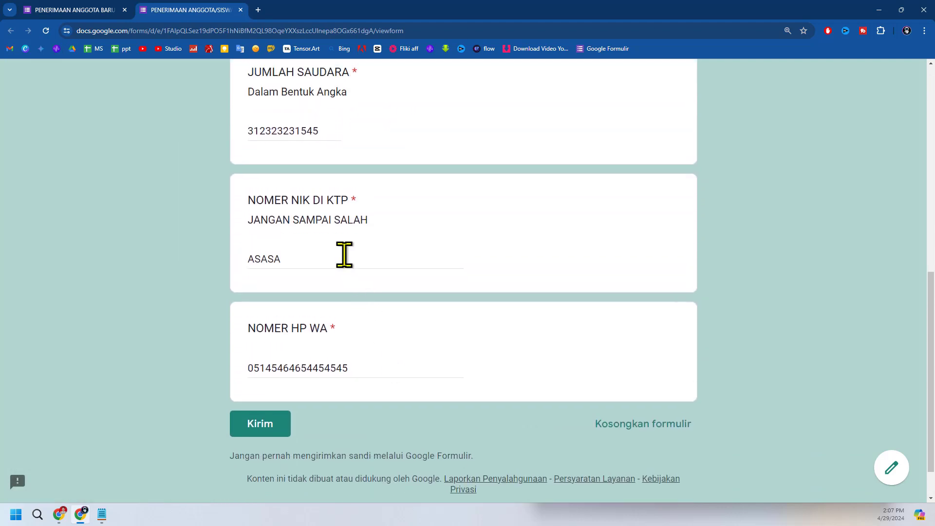
pyautogui.click(282, 258)
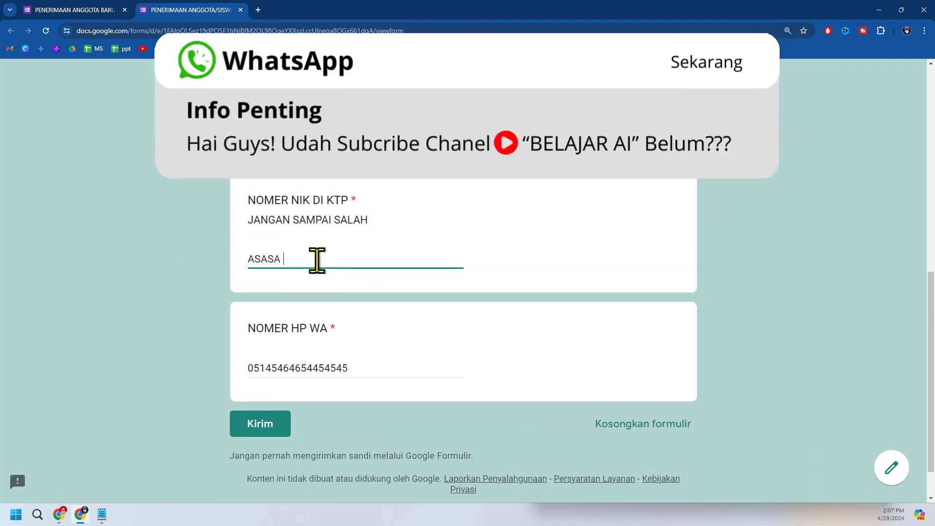
pyautogui.press('BackSpace')
pyautogui.press('BackSpace')
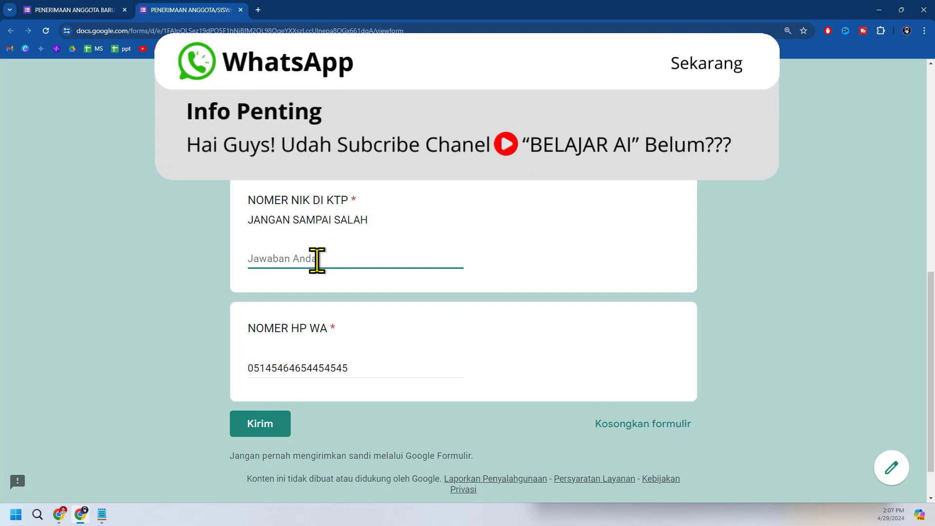
pyautogui.write('SASA')
pyautogui.doubleClick(337, 289)
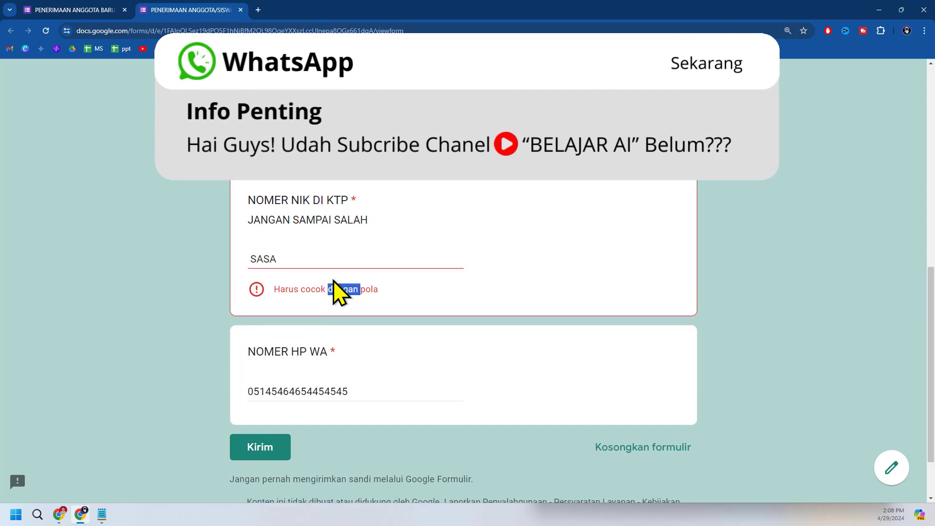
# Replace the NOMER NIK DI KTP answer with a 15-digit number to test the length rule
pyautogui.click(363, 259)
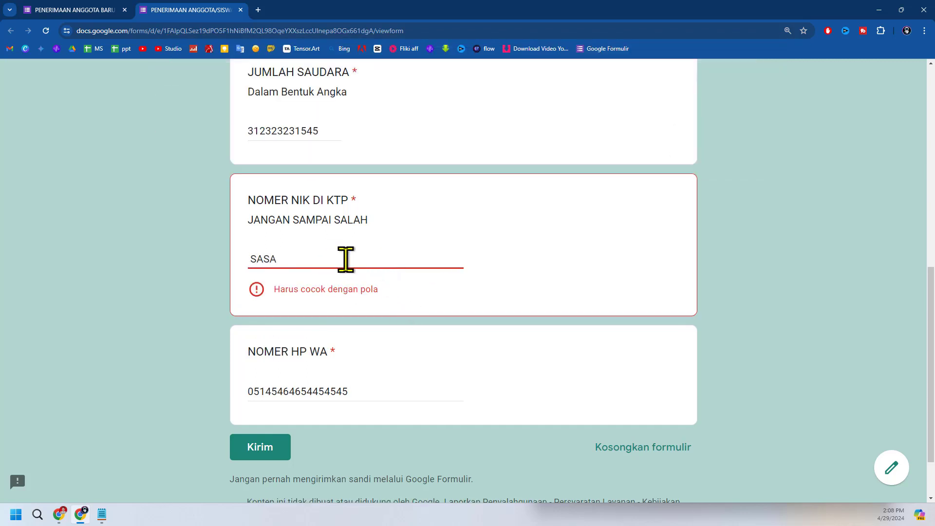
pyautogui.moveTo(346, 258); pyautogui.dragTo(209, 249)
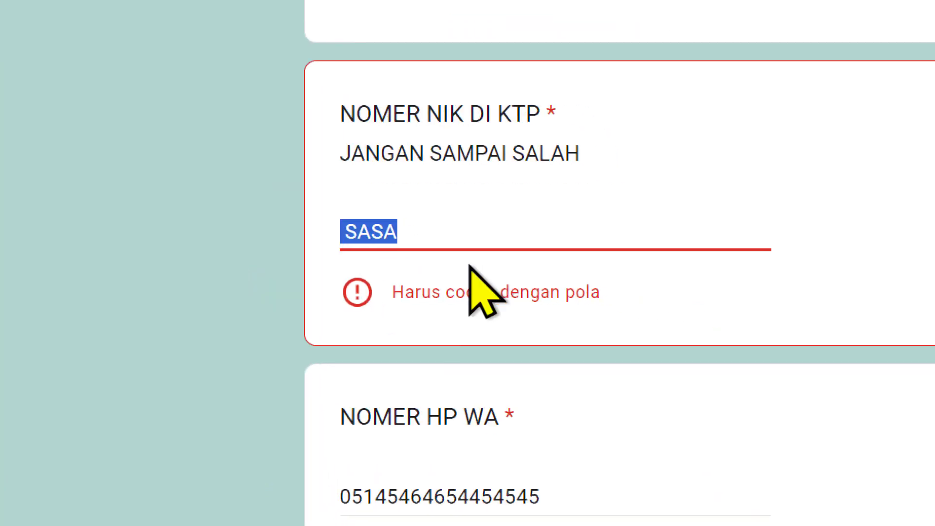
pyautogui.write('1')
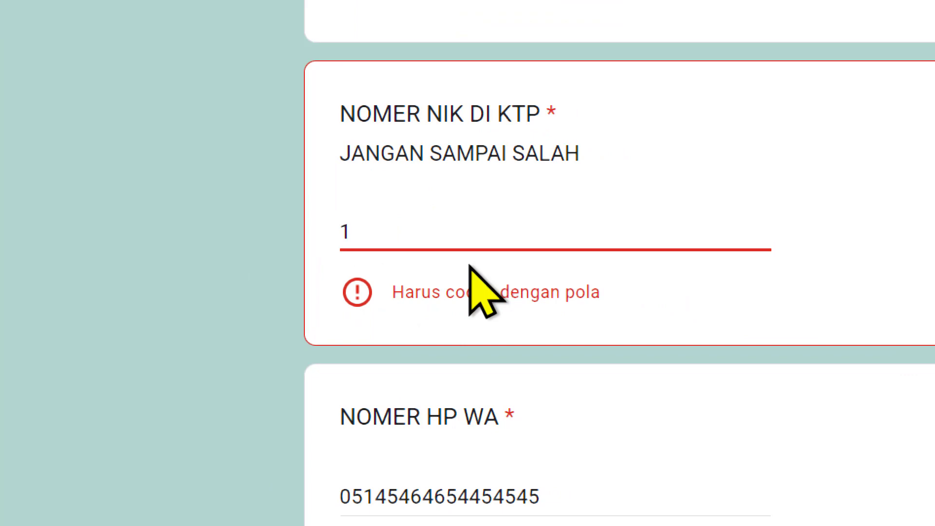
pyautogui.write('23456789')
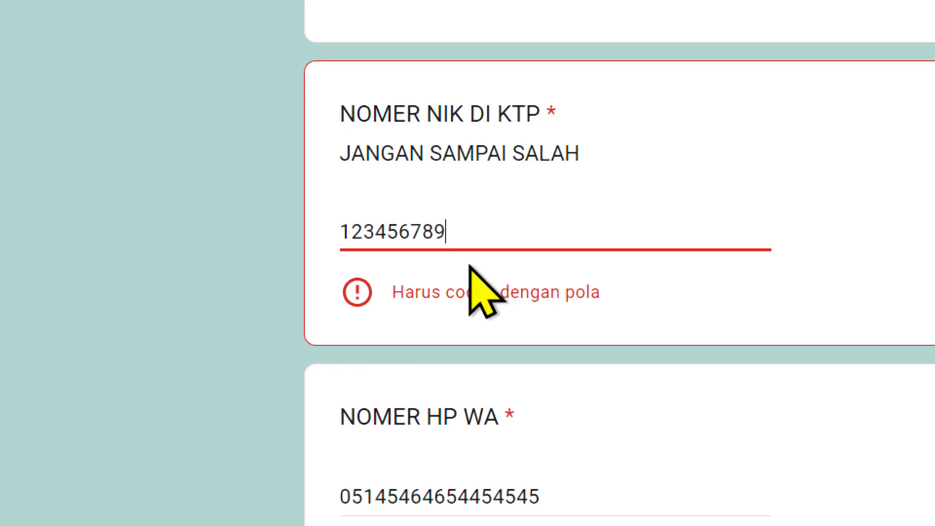
pyautogui.write('000000')
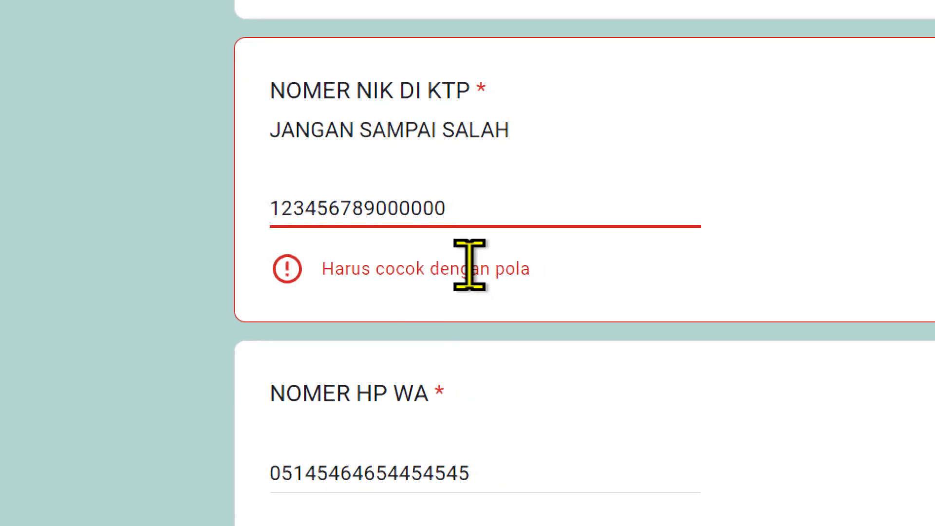
pyautogui.click(540, 289)
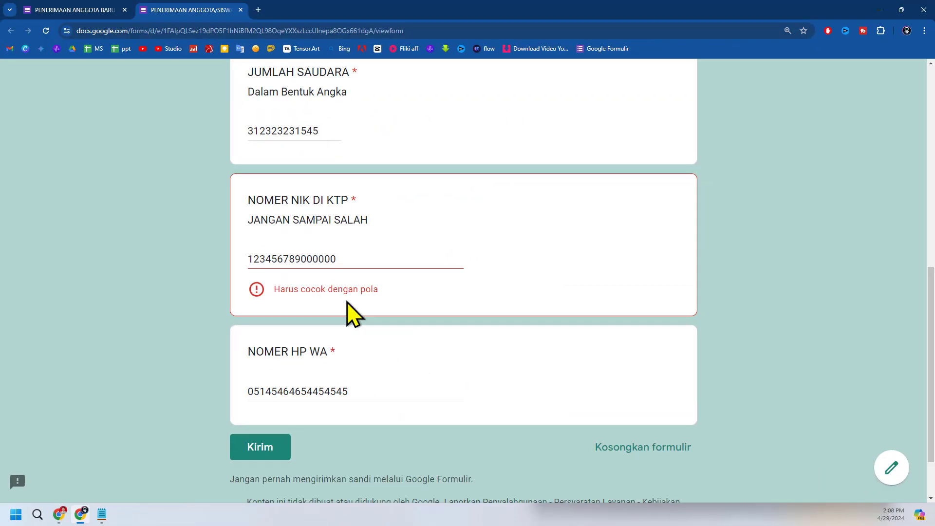
# Add a 0 to the end of the NOMER NIK DI KTP answer to make it 16 digits
pyautogui.doubleClick(364, 260)
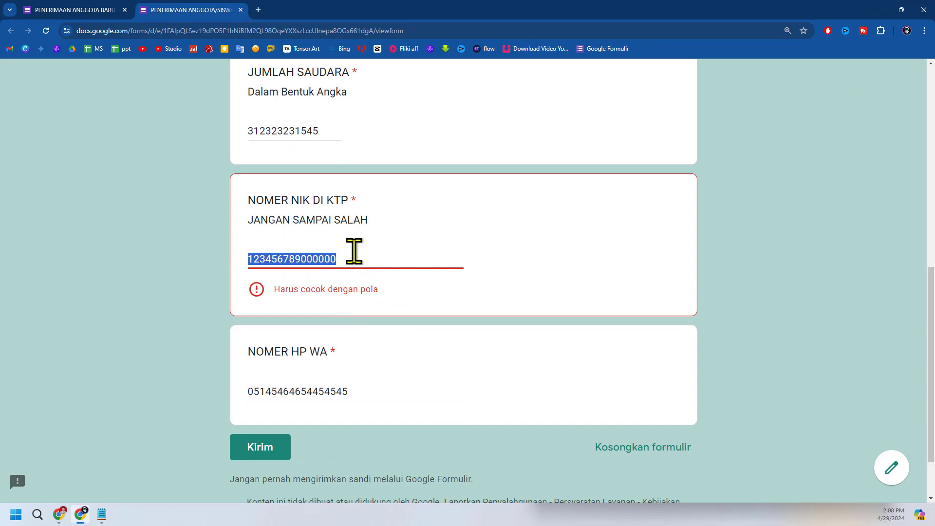
pyautogui.click(354, 251)
pyautogui.write('0')
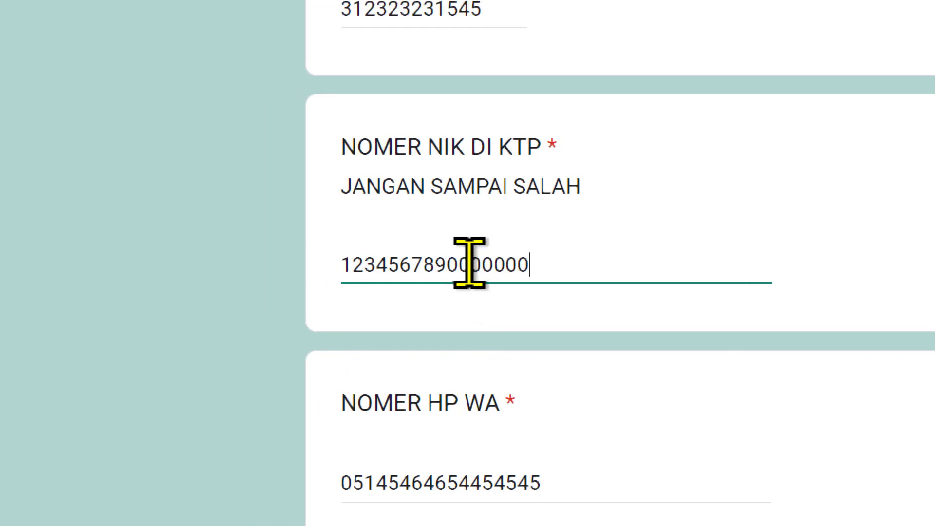
# Test the NIK answer with a space and with a hyphen after the ninth digit, and remove the separator again
pyautogui.click(469, 264)
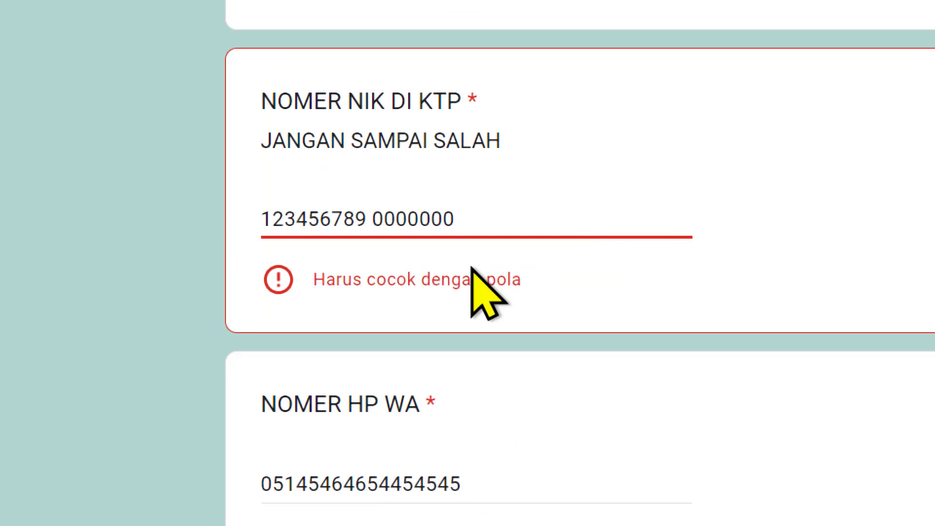
pyautogui.press('BackSpace')
pyautogui.write('-')
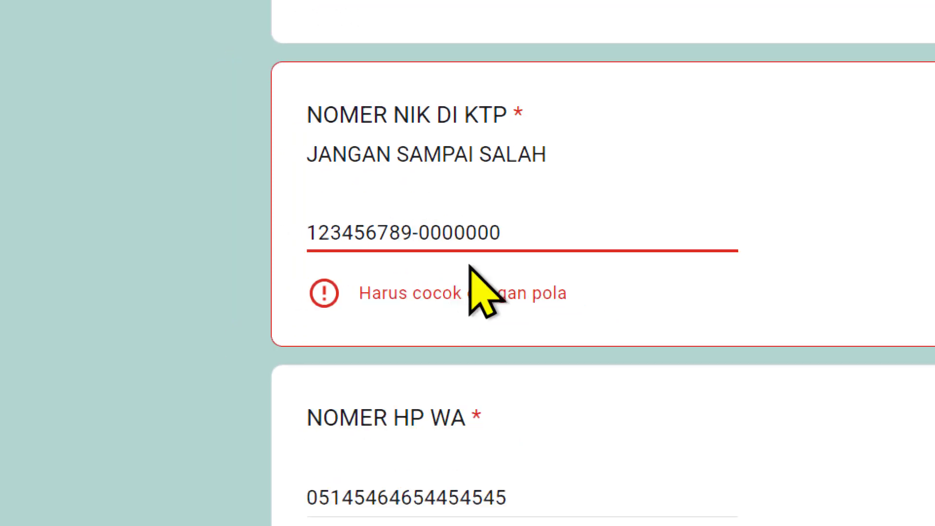
pyautogui.press('BackSpace')
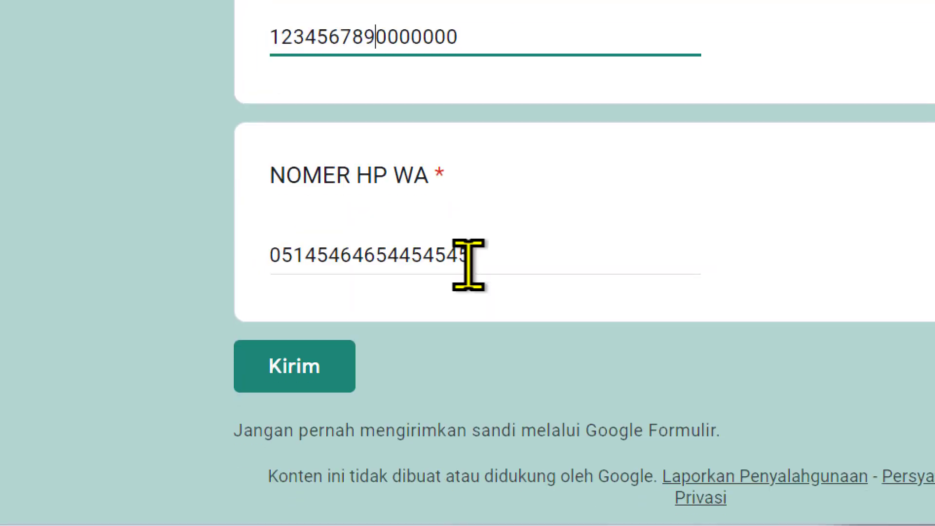
# Replace the NOMER HP WA answer with a 13-digit phone number to test its validation
pyautogui.moveTo(522, 461); pyautogui.dragTo(222, 445)
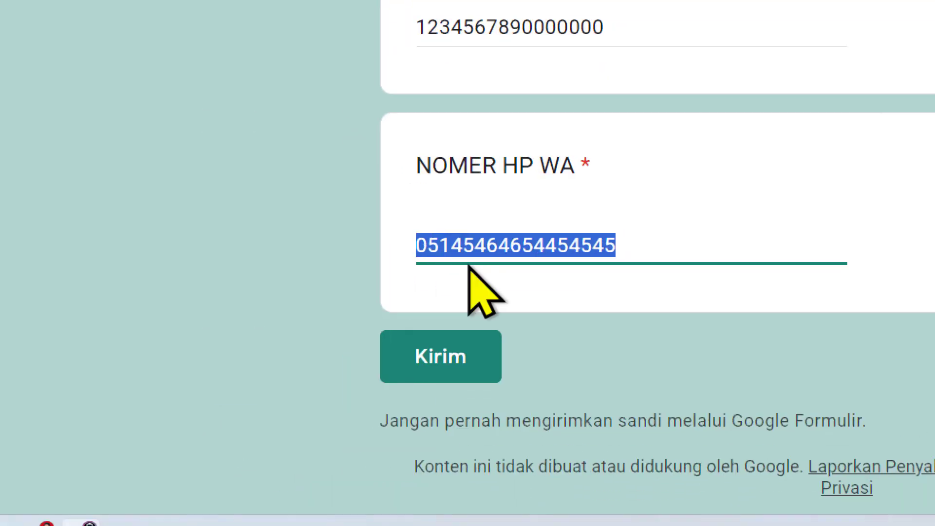
pyautogui.write('085')
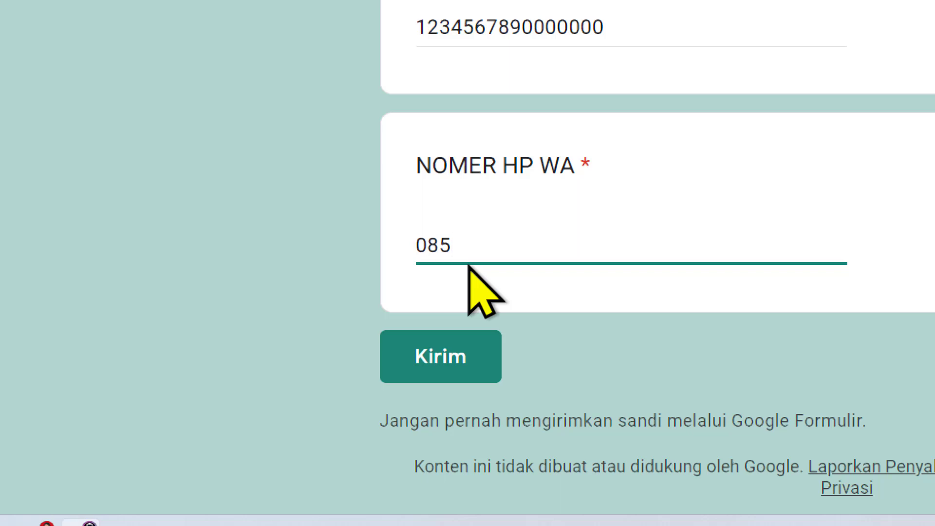
pyautogui.write('111111111')
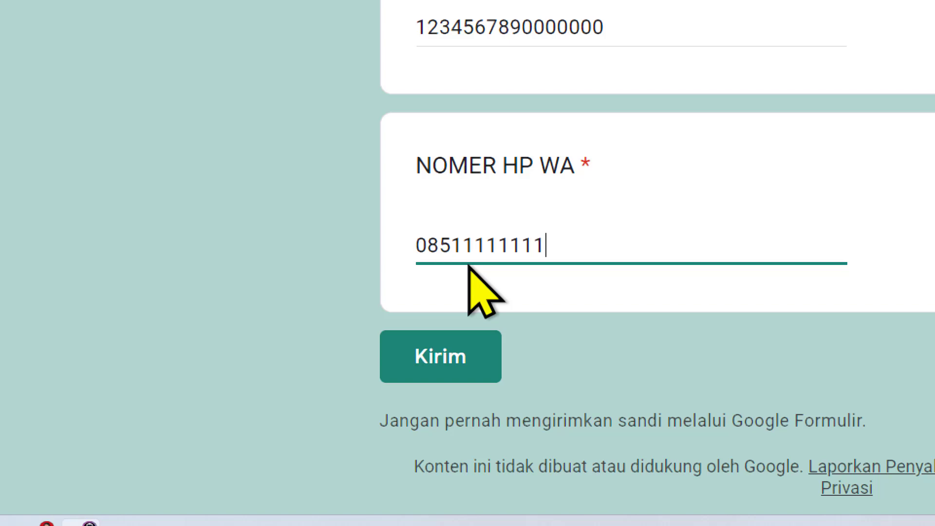
pyautogui.write('1')
pyautogui.doubleClick(502, 295)
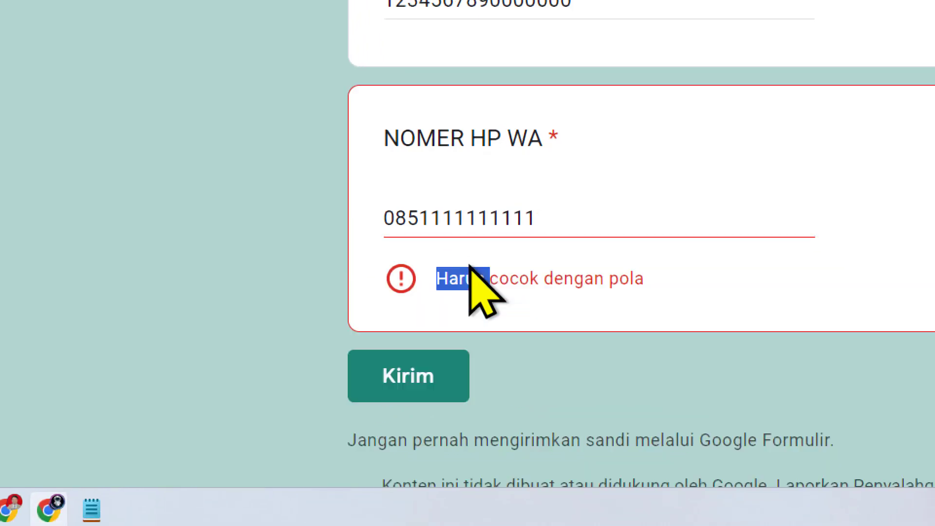
# Delete the last digit of the NOMER HP WA answer and test it with 12 digits
pyautogui.click(603, 254)
pyautogui.press('BackSpace')
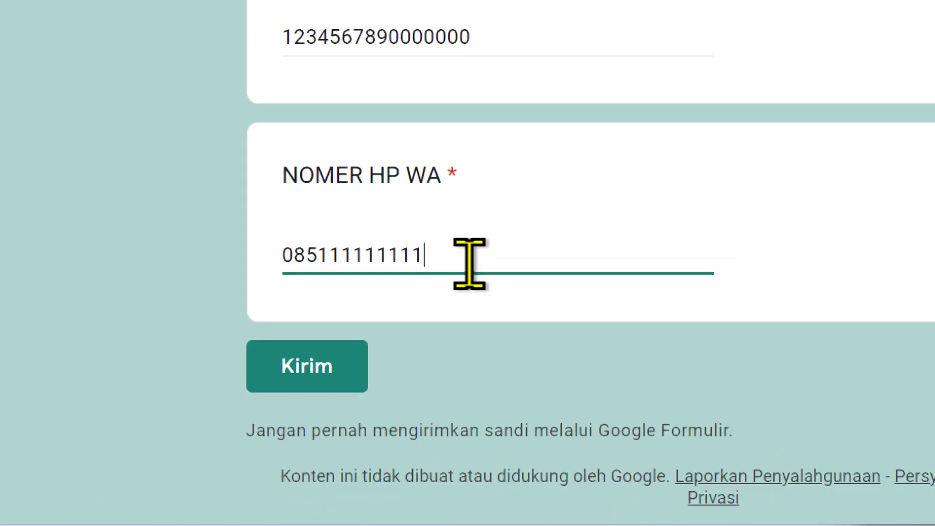
pyautogui.click(495, 316)
pyautogui.click(466, 212)
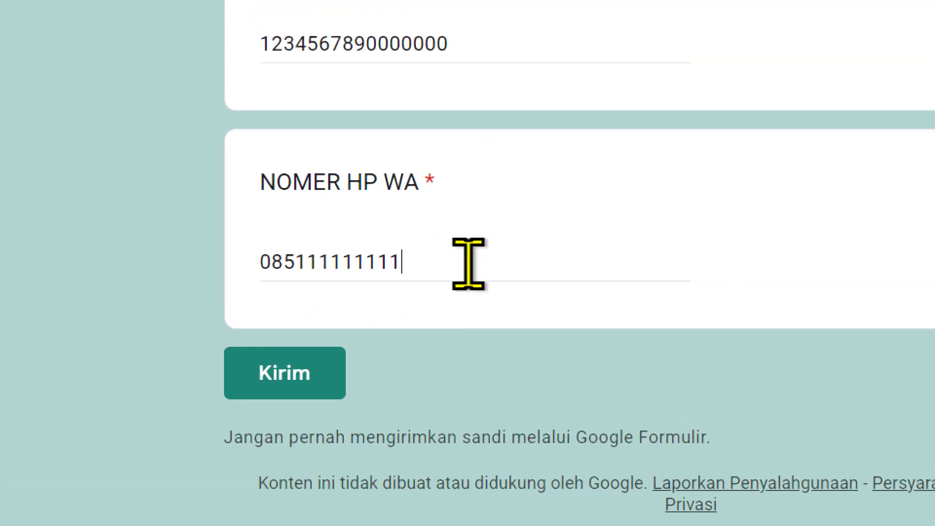
# Test the NOMER HP WA answer with 11 digits, and append a 0 to bring it back to 12 digits
pyautogui.press('BackSpace')
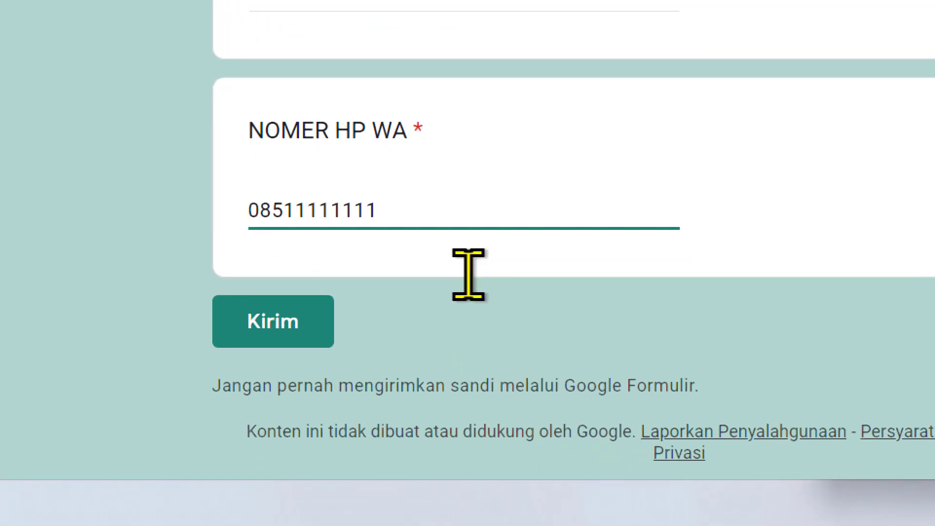
pyautogui.click(498, 319)
pyautogui.doubleClick(480, 266)
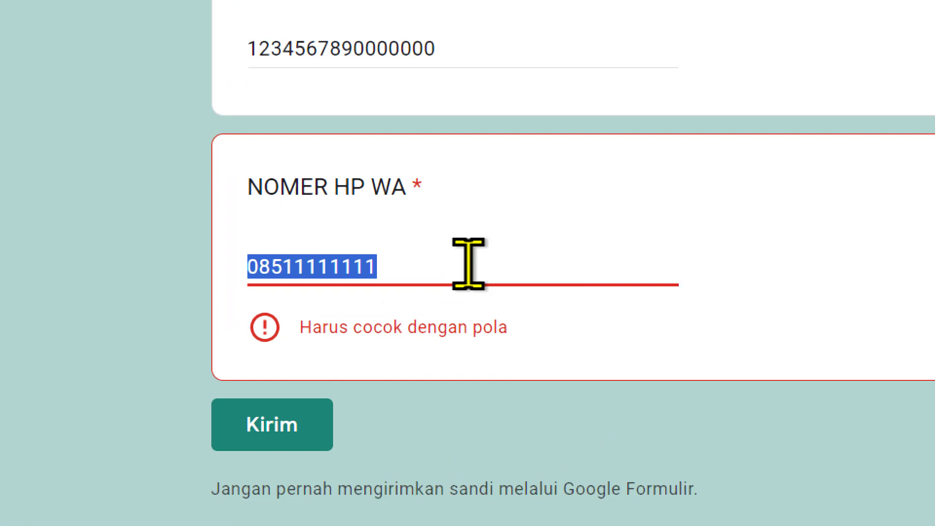
pyautogui.click(487, 251)
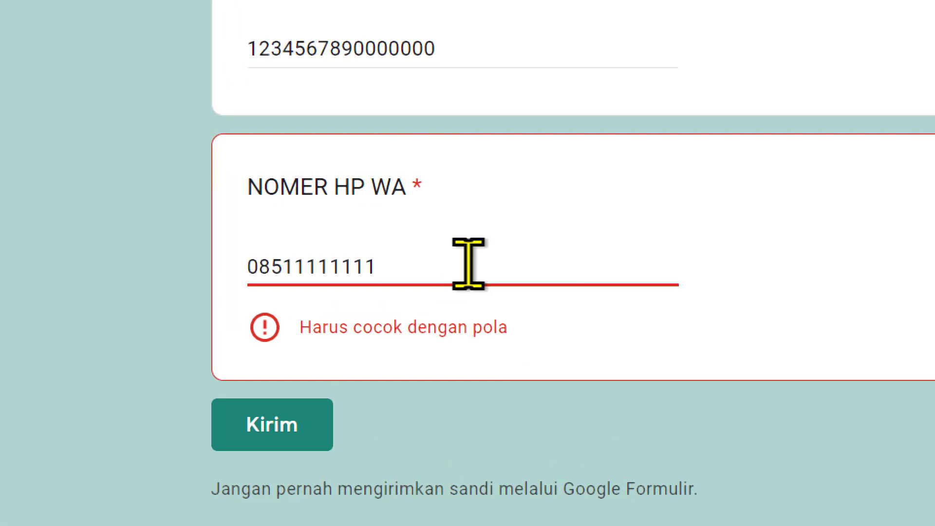
pyautogui.write('0')
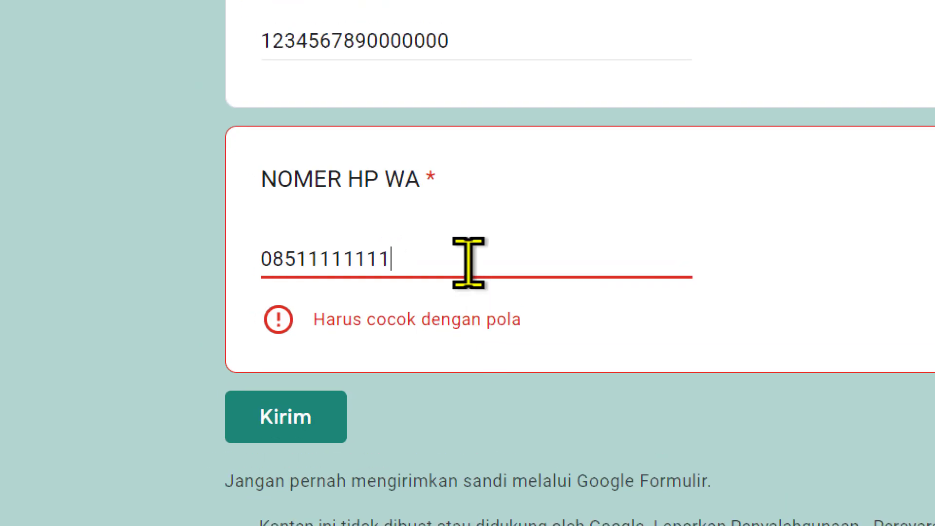
pyautogui.write('0')
pyautogui.click(469, 276)
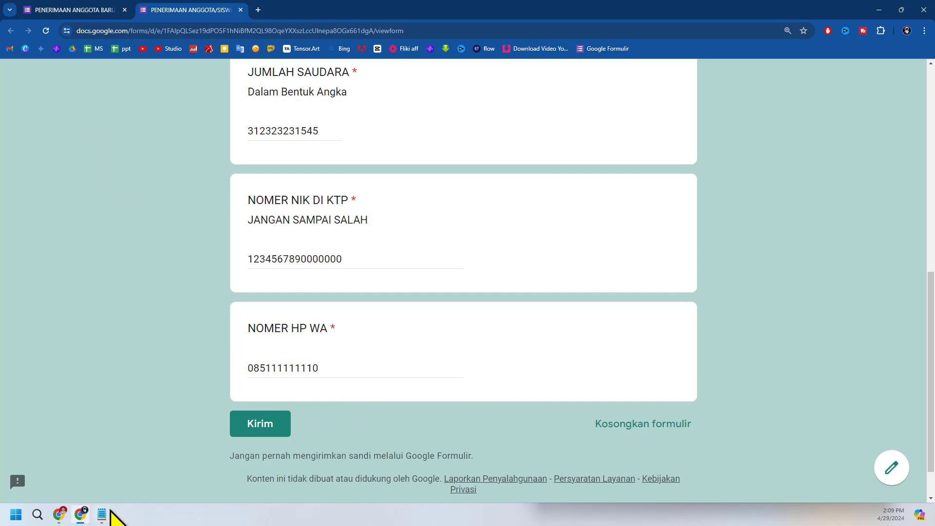
# Return to the form editor and review the questions from the form title down to NOMER NIK DI KTP
pyautogui.click(100, 11)
pyautogui.scroll(2, 460, 312)
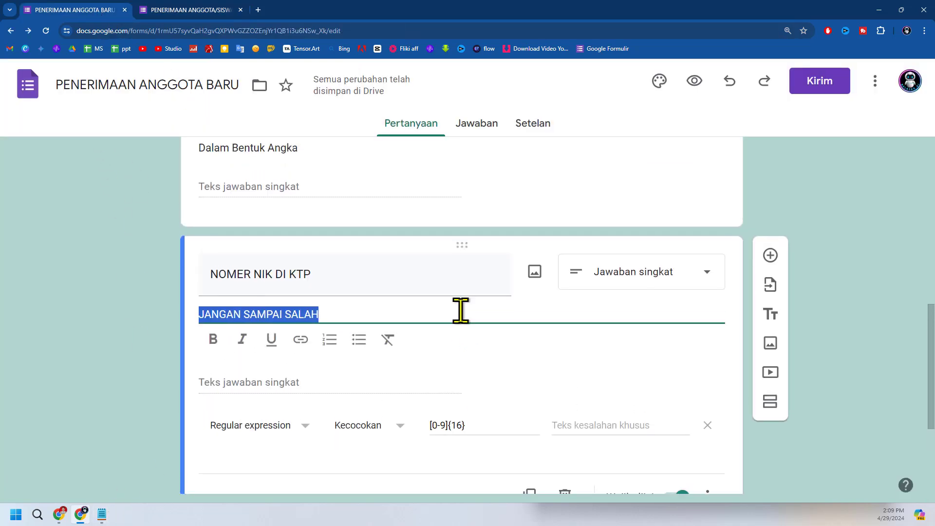
pyautogui.scroll(4, 463, 322)
pyautogui.click(201, 286)
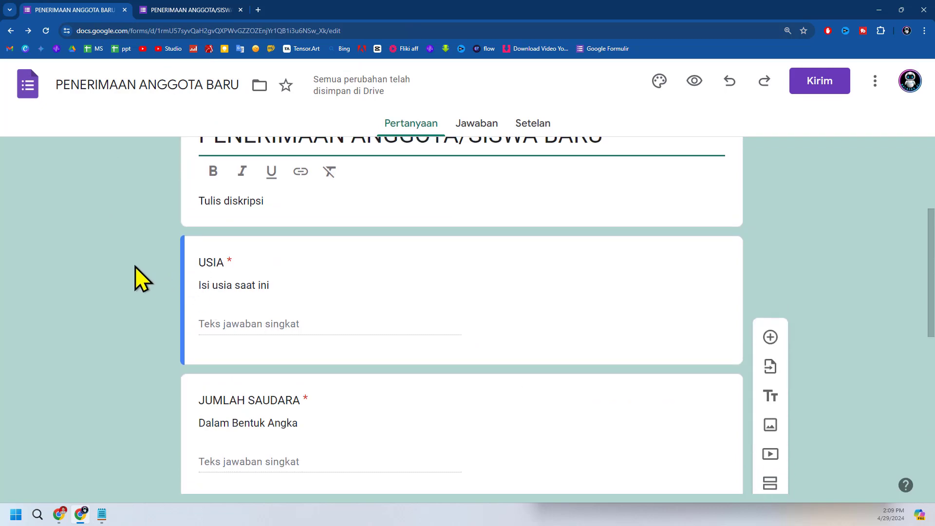
pyautogui.scroll(2, 136, 273)
pyautogui.scroll(2, 140, 267)
pyautogui.scroll(-3, 142, 267)
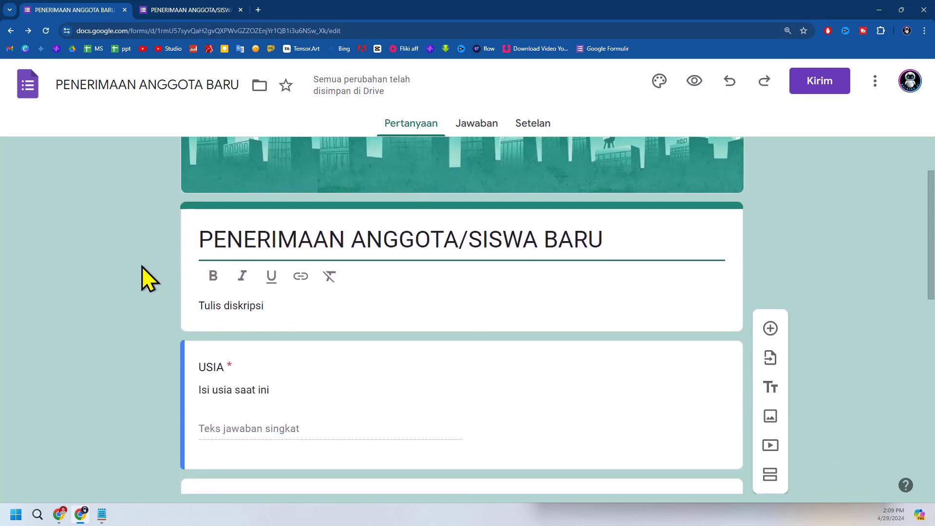
pyautogui.scroll(-5, 145, 267)
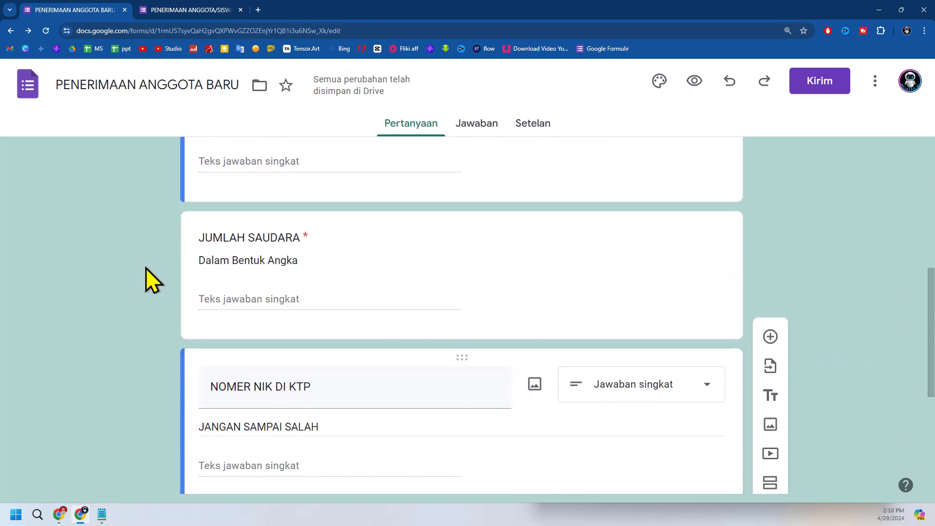
pyautogui.scroll(-2, 146, 269)
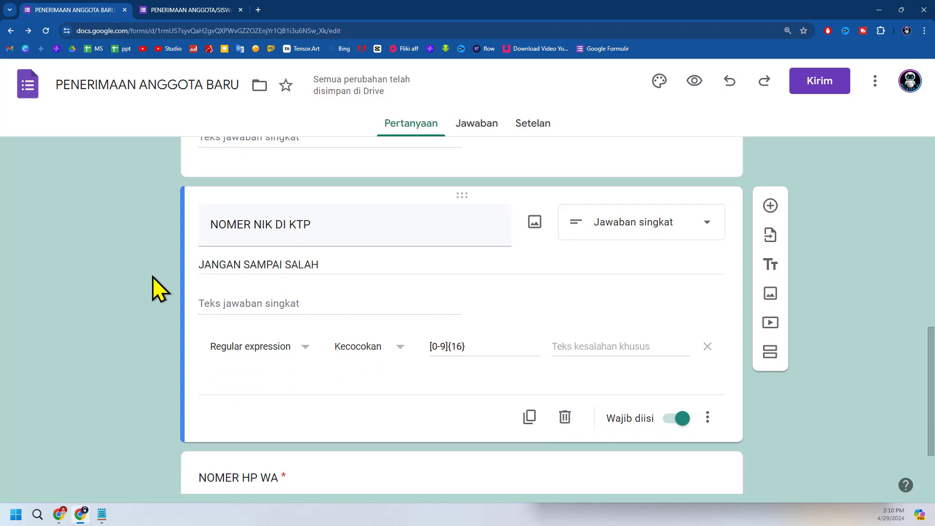
# Switch to the Notepad note and start a new line two rows below the WA entry
pyautogui.click(102, 514)
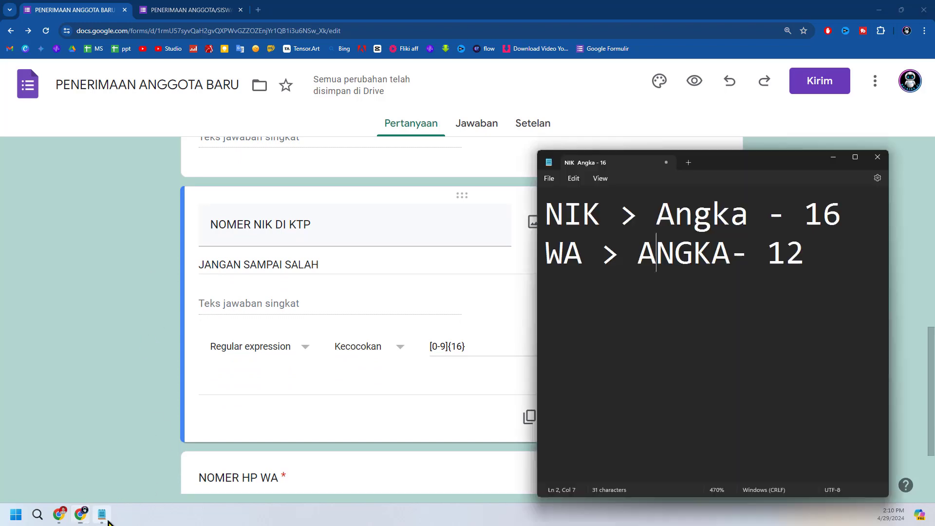
pyautogui.click(825, 273)
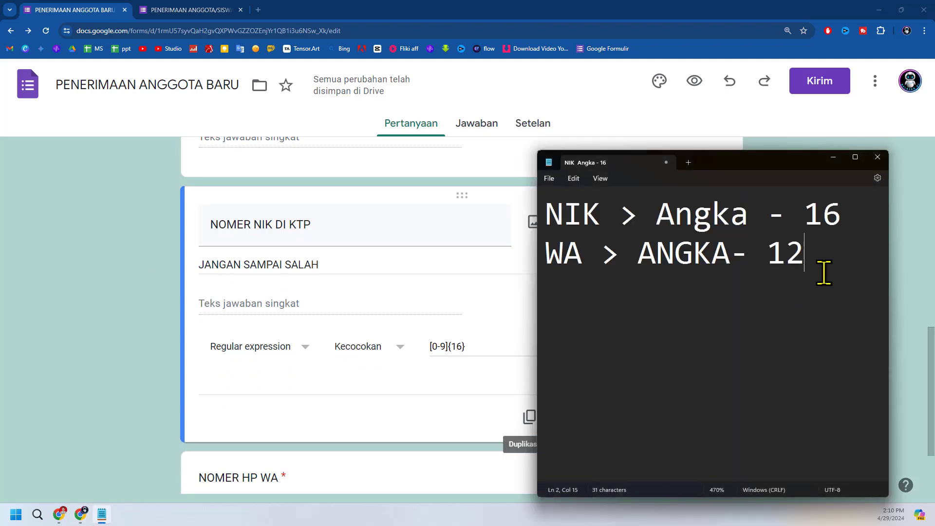
pyautogui.press('Return')
pyautogui.press('Return')
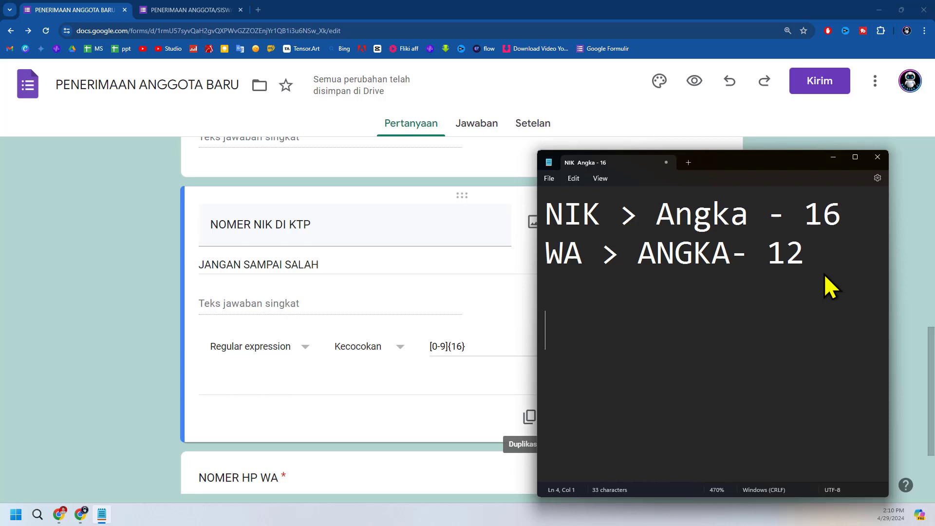